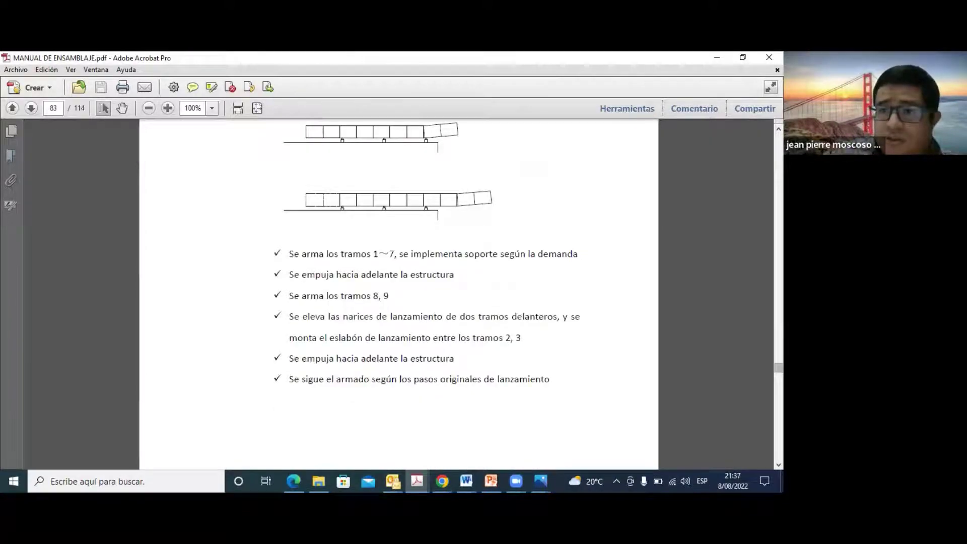
Review the assembly manual pages on Método de Montaje 2, covering the launching link positions and assembly sequences.
scroll(398, 292, "up", 10)
scroll(398, 292, "up", 10)
scroll(398, 292, "up", 10)
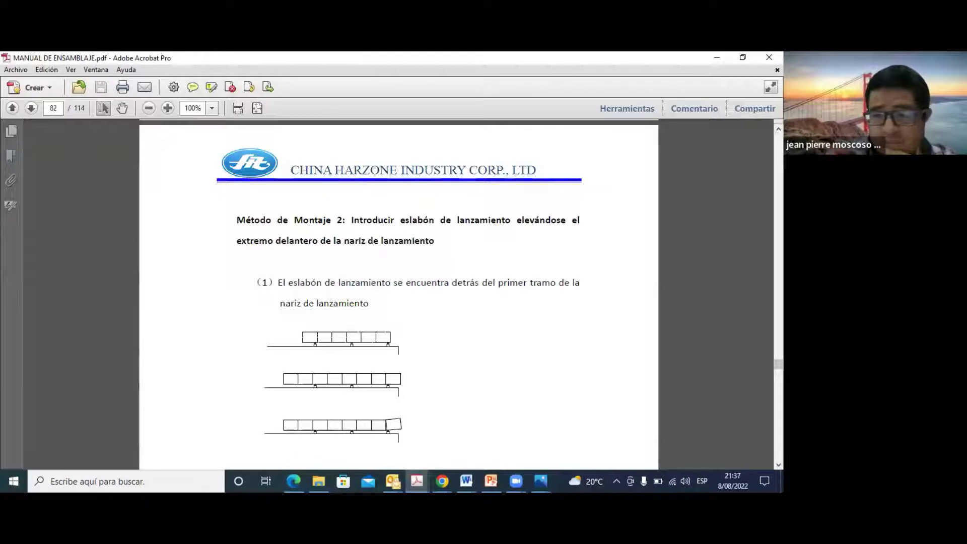
scroll(398, 292, "down", 10)
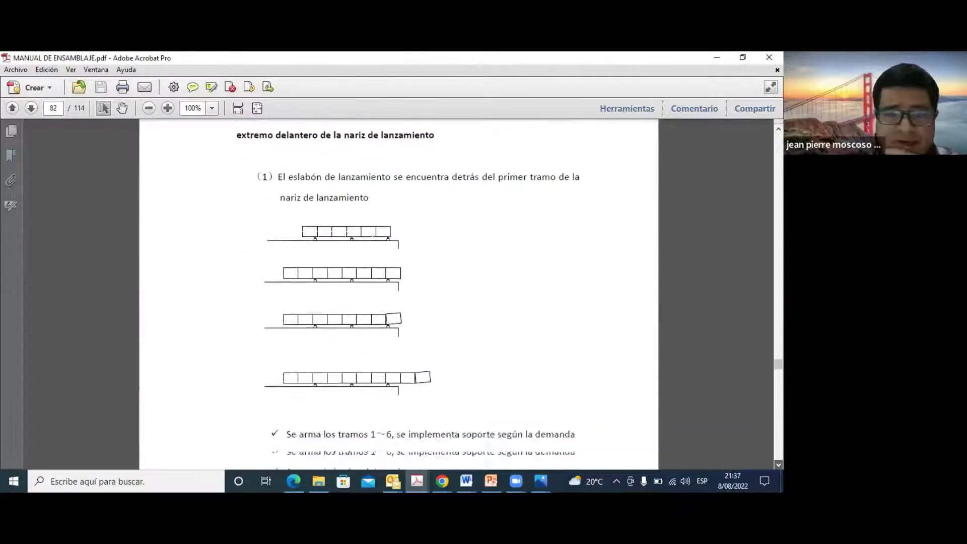
scroll(398, 292, "down", 20)
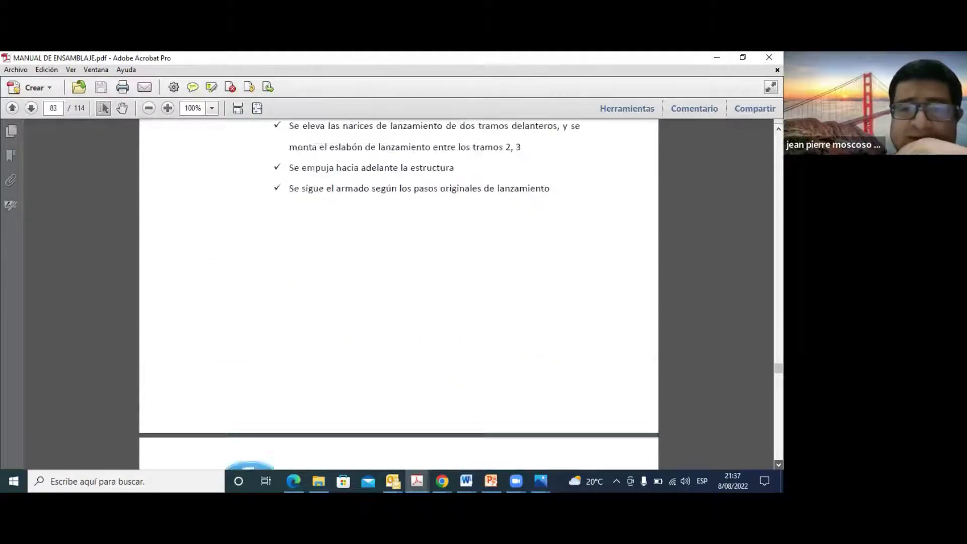
scroll(397, 292, "down", 6)
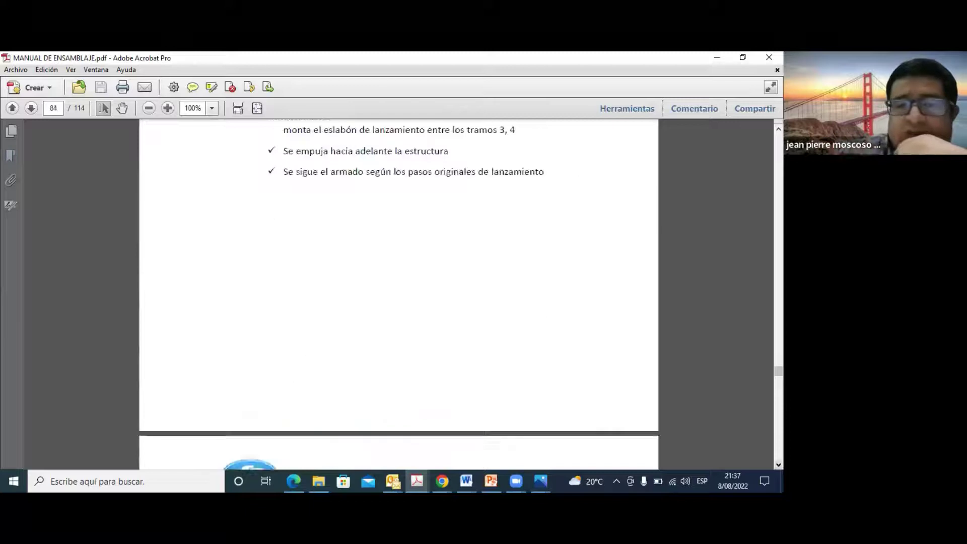
Switch to File Explorer and open the 0518HL93 workbook from the Mejoras - Nuevo folder of Harzone CB 200A.
left_click(709, 59)
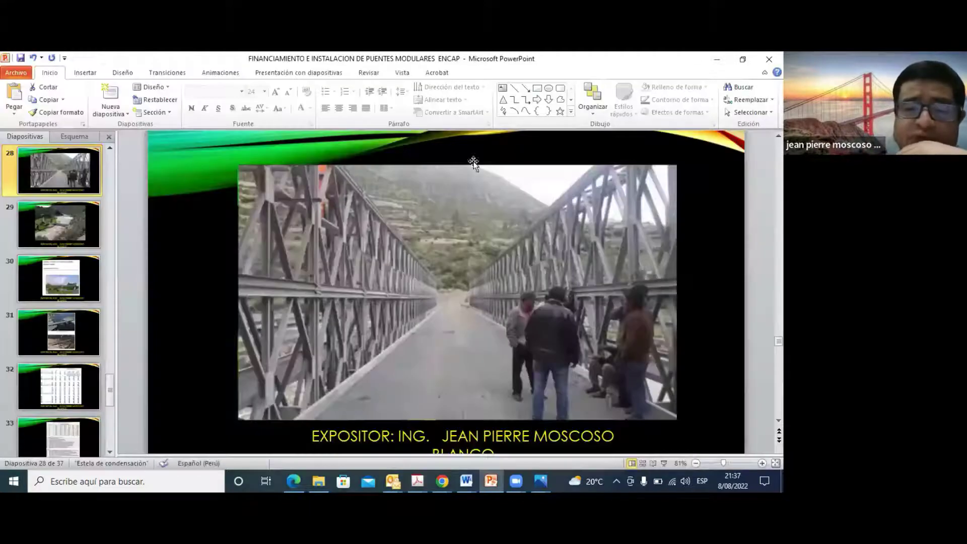
left_click(325, 480)
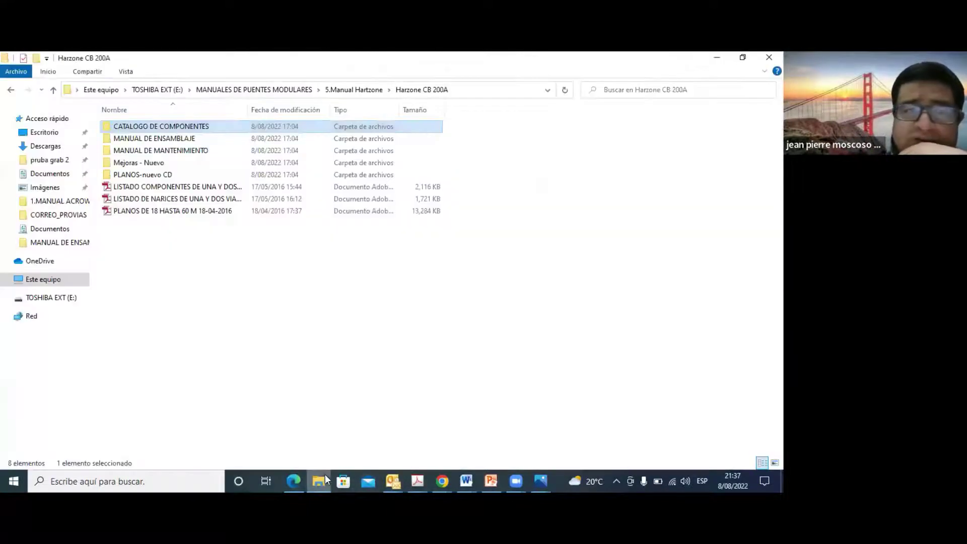
left_click(153, 163)
double_click(154, 164)
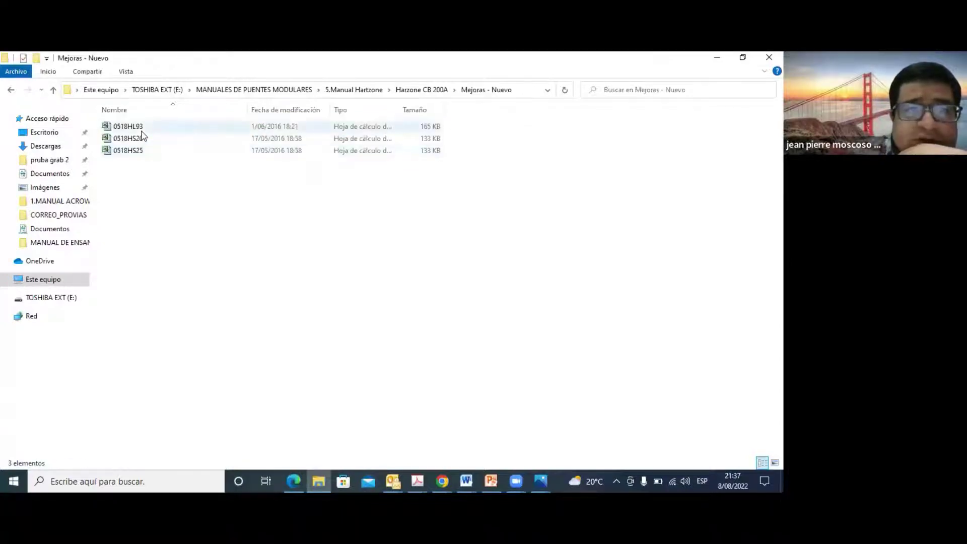
double_click(142, 130)
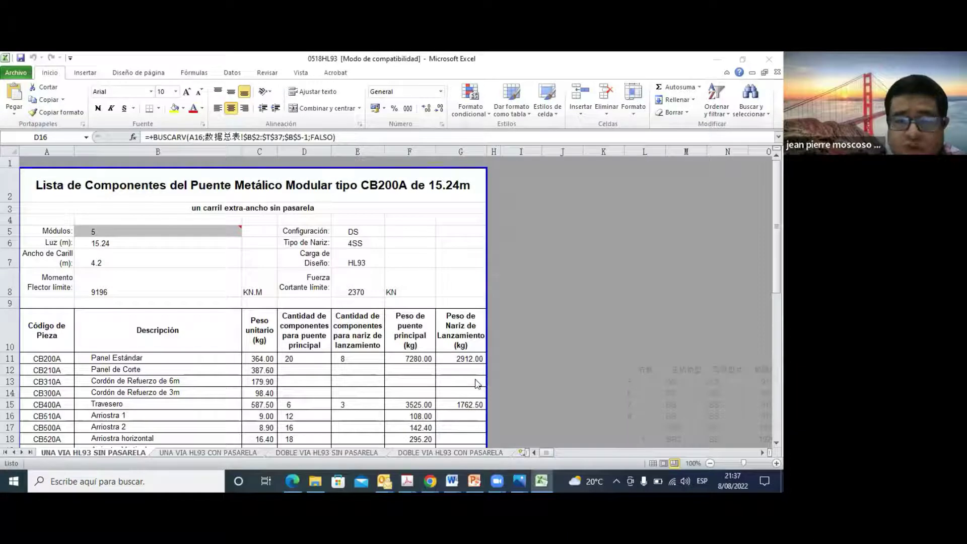
Inspect the Módulos input and its comment, and the formula behind Luz (m) in the bridge component list.
left_click(104, 242)
mouse_move(164, 228)
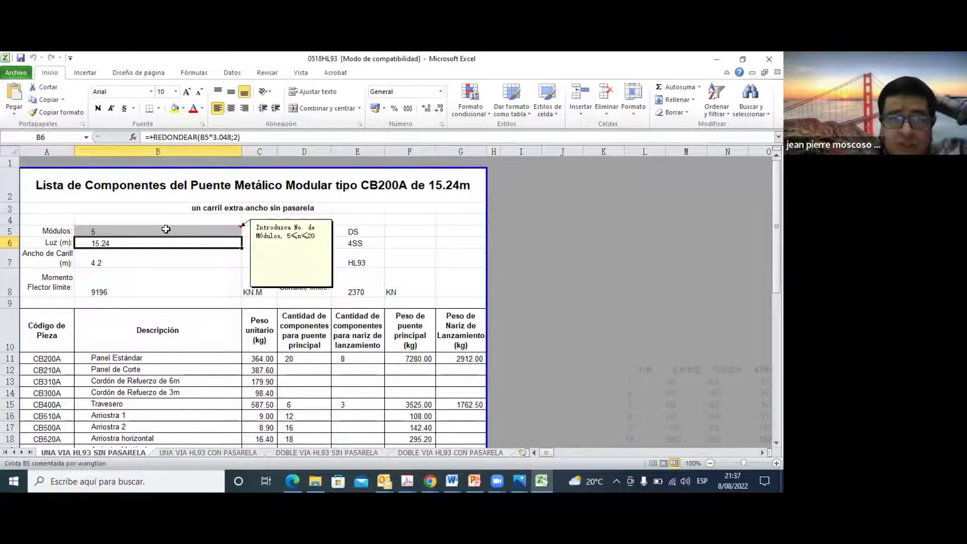
left_click(120, 231)
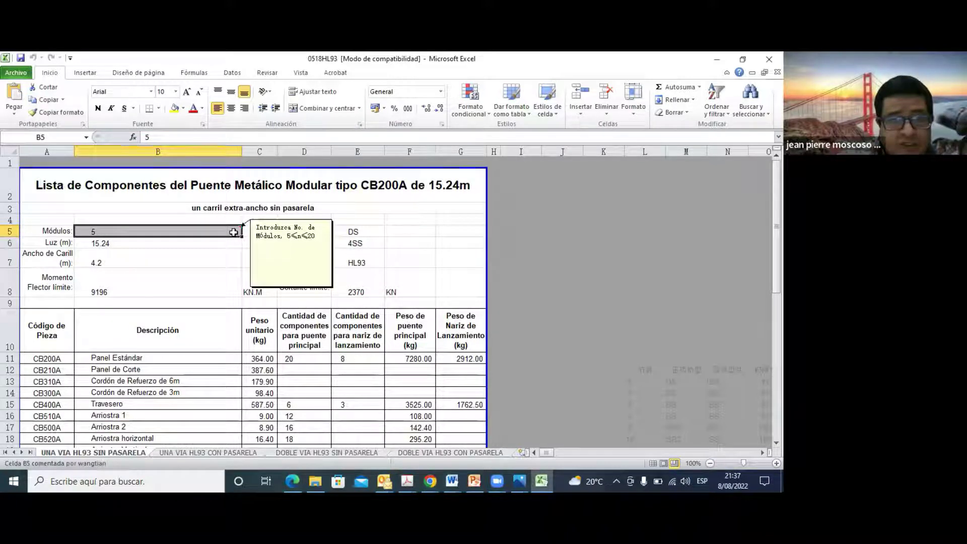
double_click(201, 244)
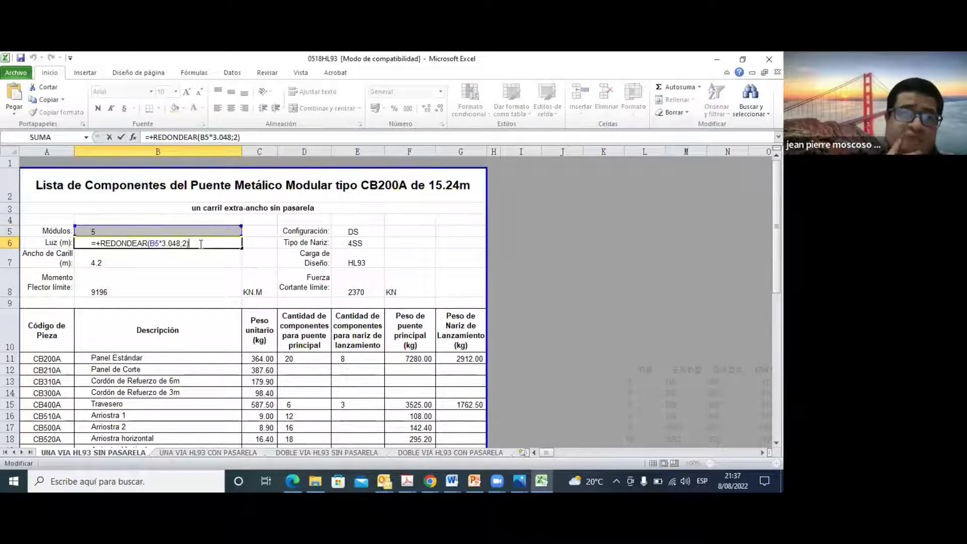
key("Escape")
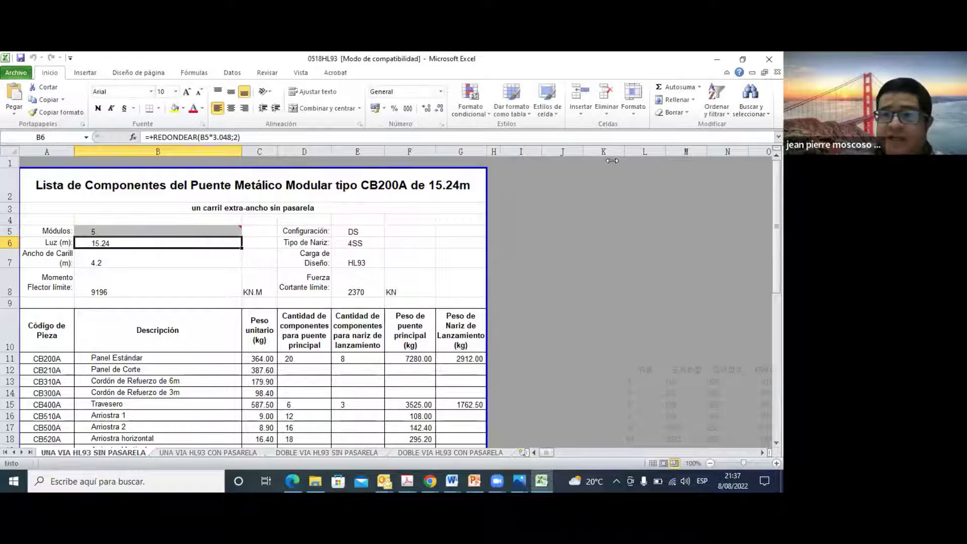
left_click_drag(776, 226, 755, 206)
Examine the lane width cell and the lookup formula and unit of the Momento Flector límite.
left_click(186, 255)
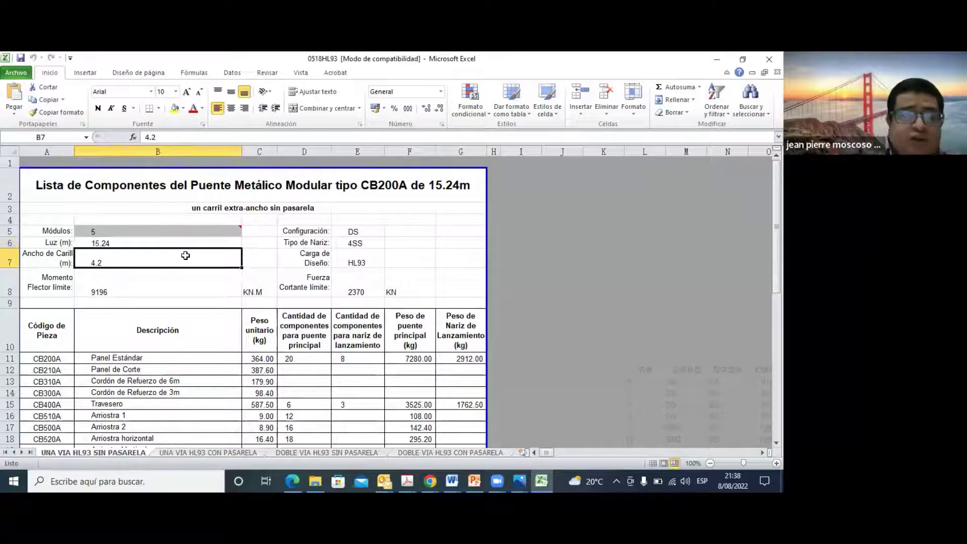
left_click(156, 285)
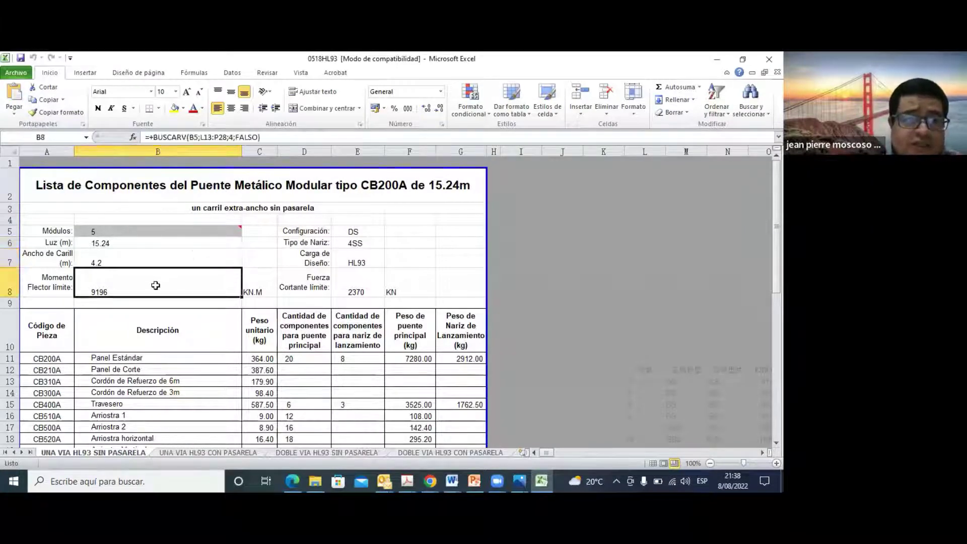
double_click(157, 286)
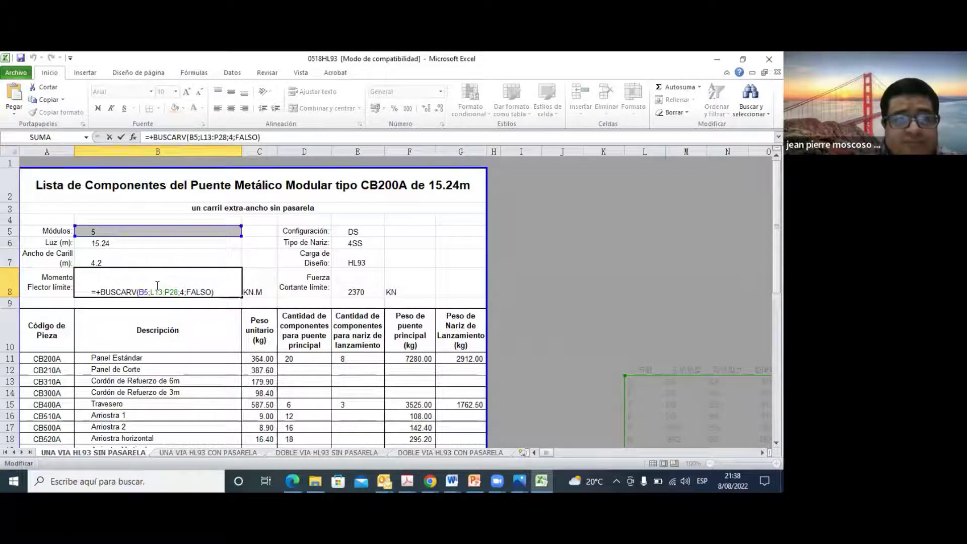
key("Home")
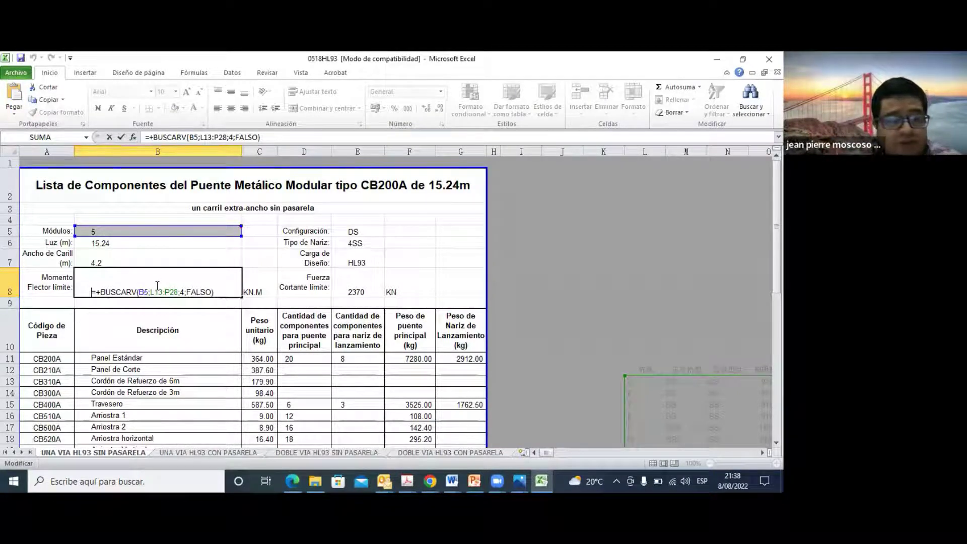
key("ctrl+Return")
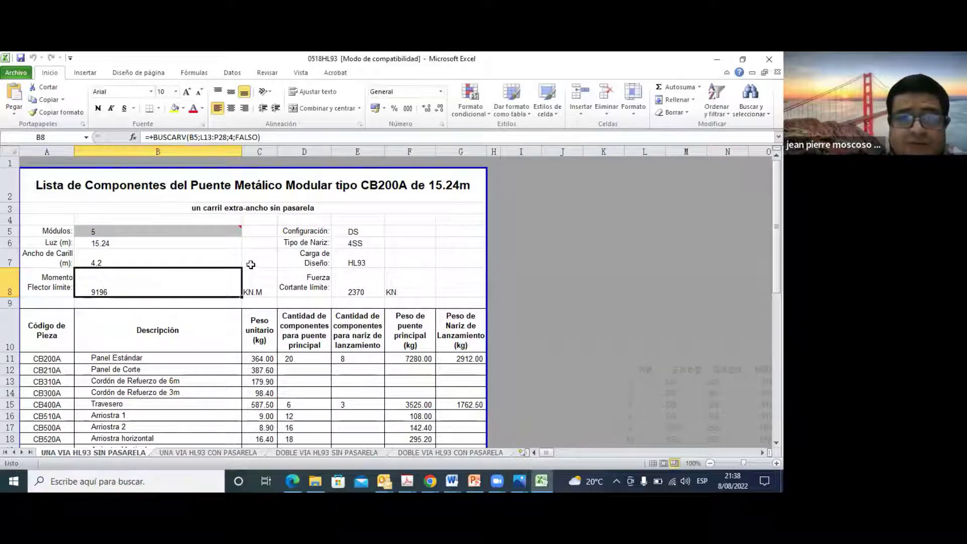
left_click(261, 293)
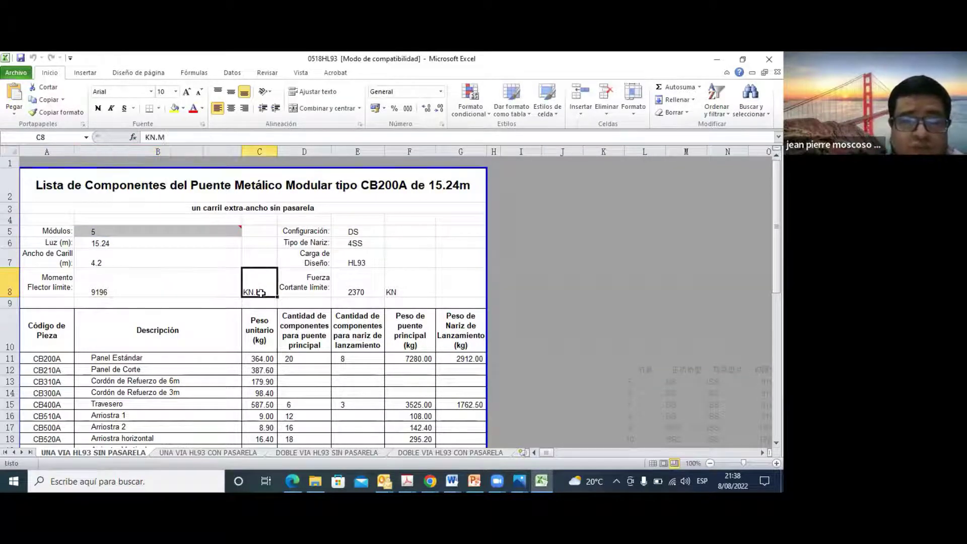
Check the Configuración, Tipo de Nariz and Carga de Diseño cells and the lookup formula of the Fuerza Cortante límite.
left_click(356, 233)
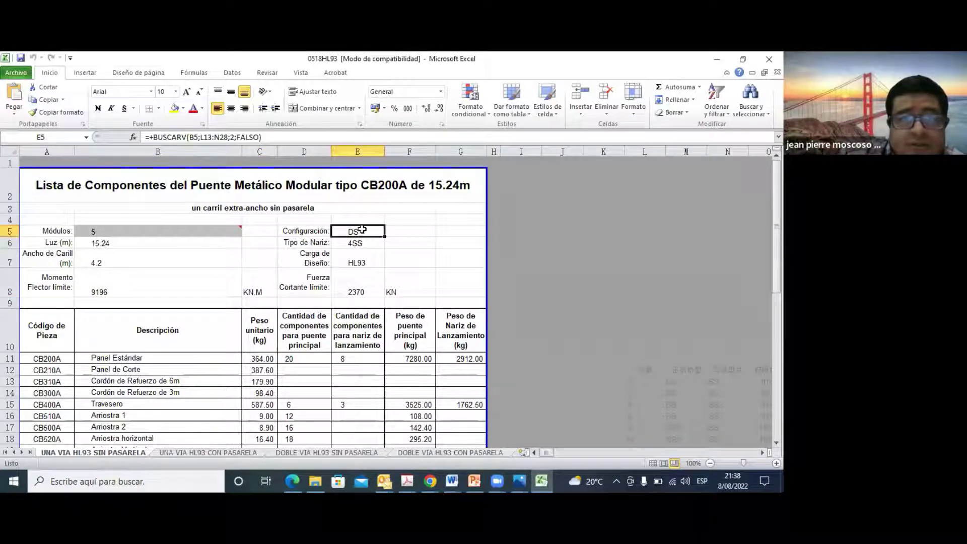
left_click(361, 244)
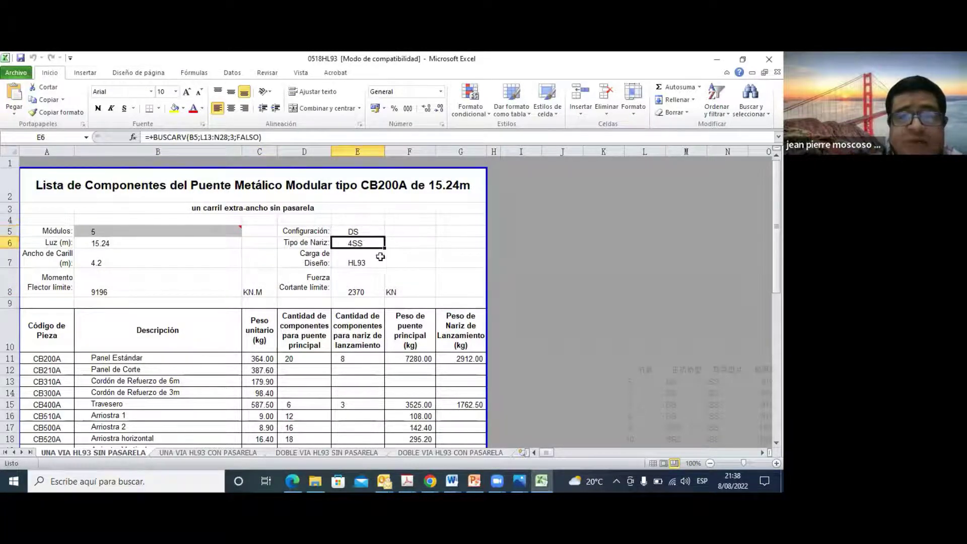
left_click(349, 255)
left_click(349, 275)
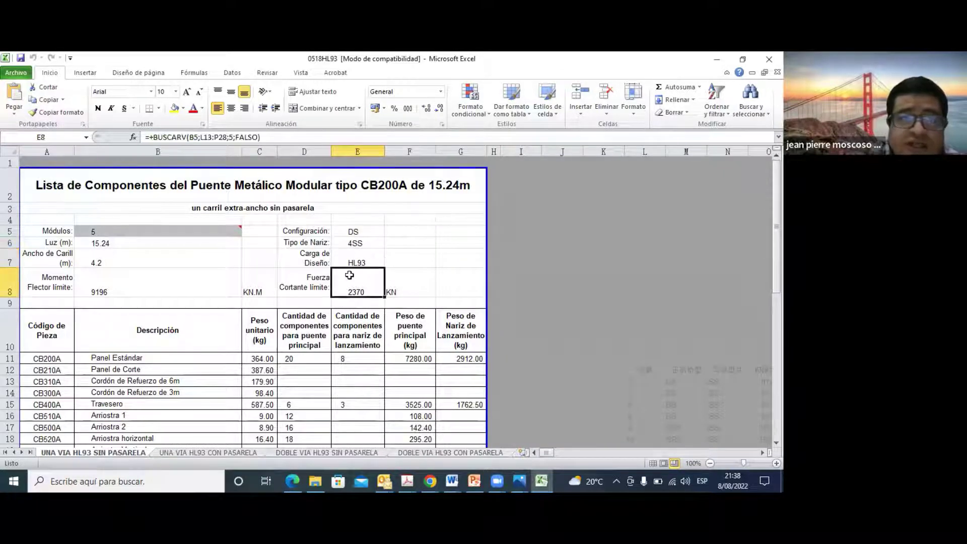
double_click(349, 275)
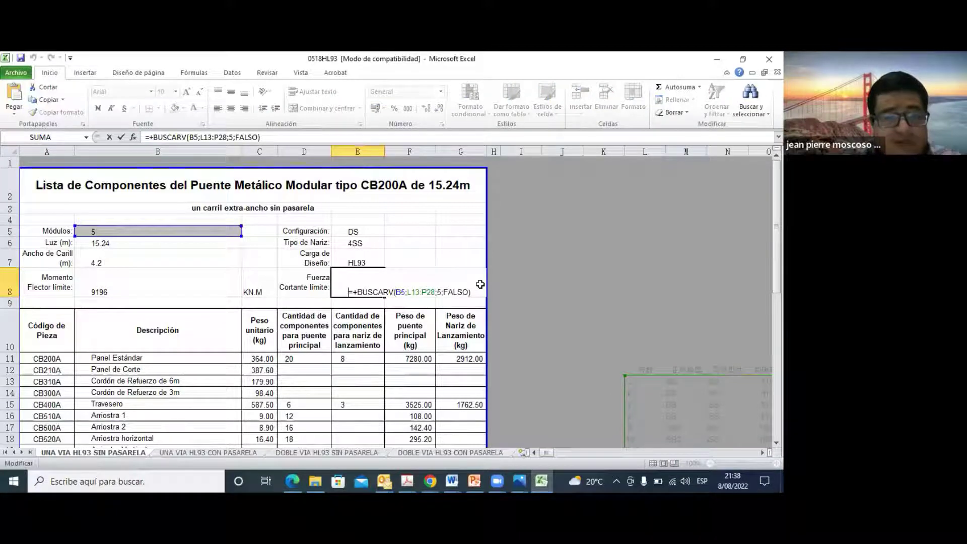
key("Escape")
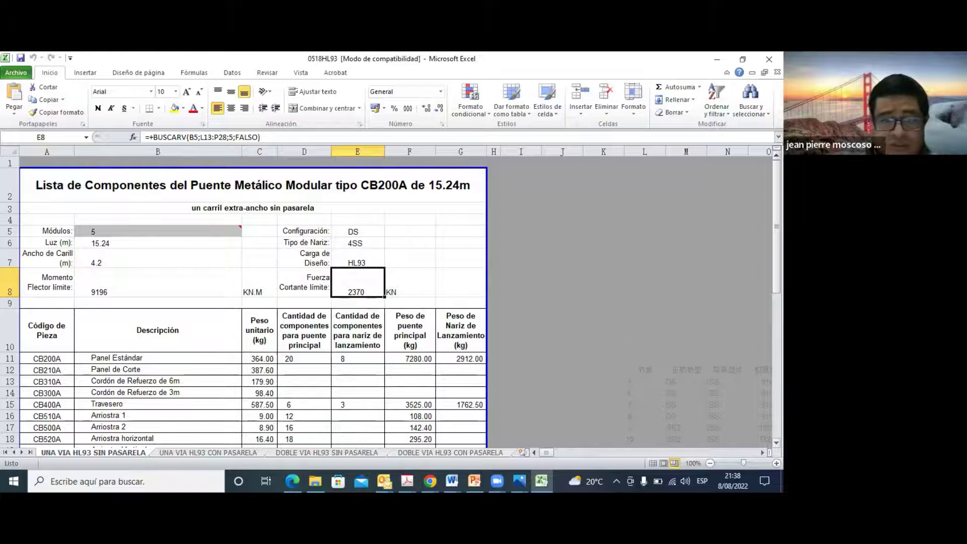
Inspect the Panel Estándar row's unit weight and the quantity formulas for the main bridge and launching nose.
scroll(454, 262, "down", 3)
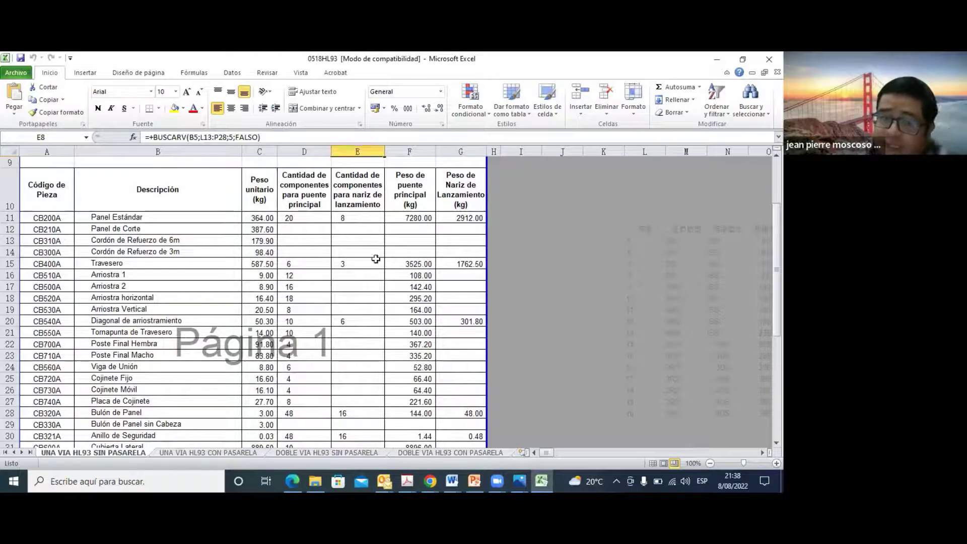
left_click(269, 221)
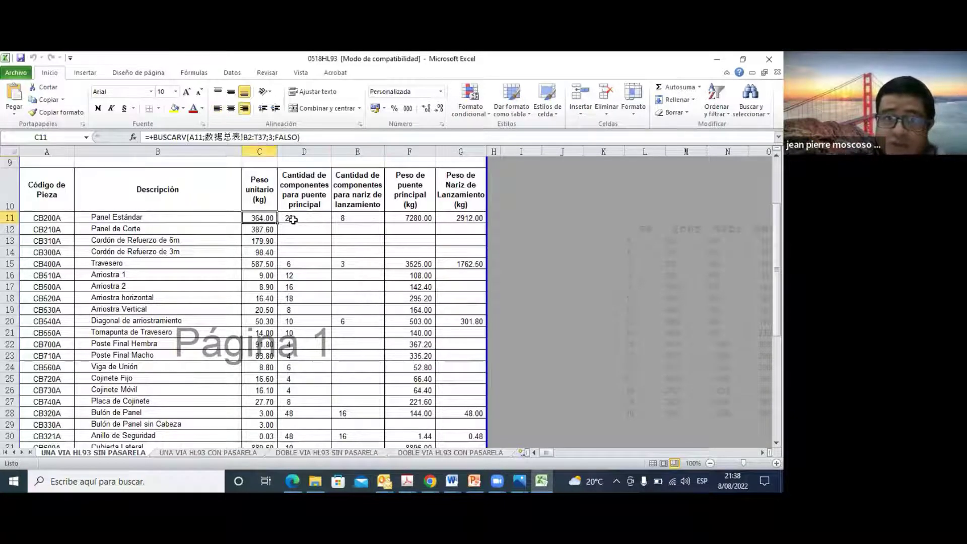
left_click(289, 218)
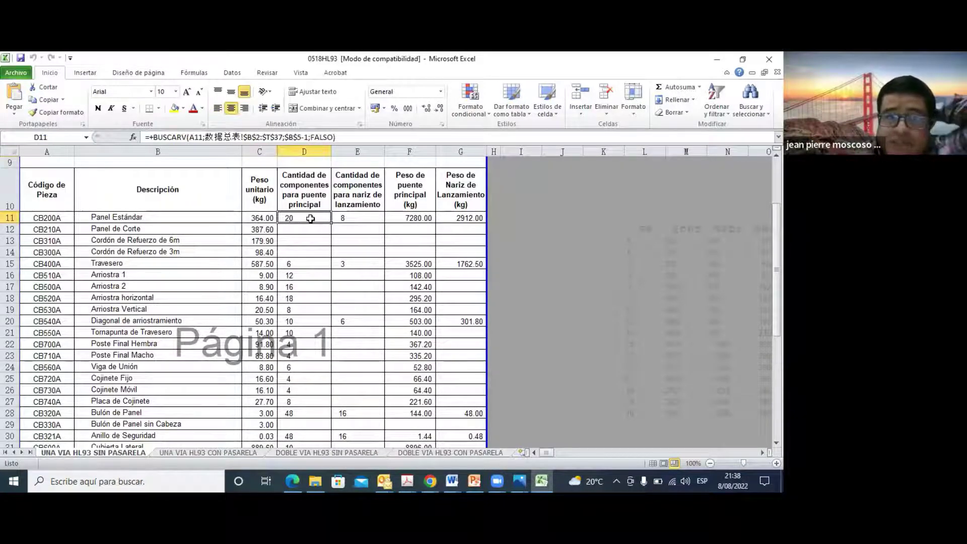
double_click(310, 218)
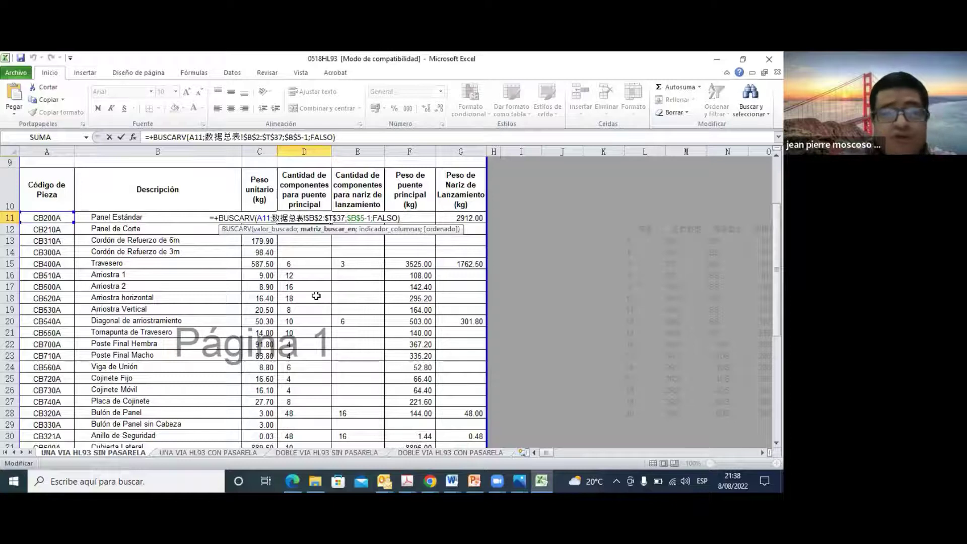
key("Escape")
left_click(374, 218)
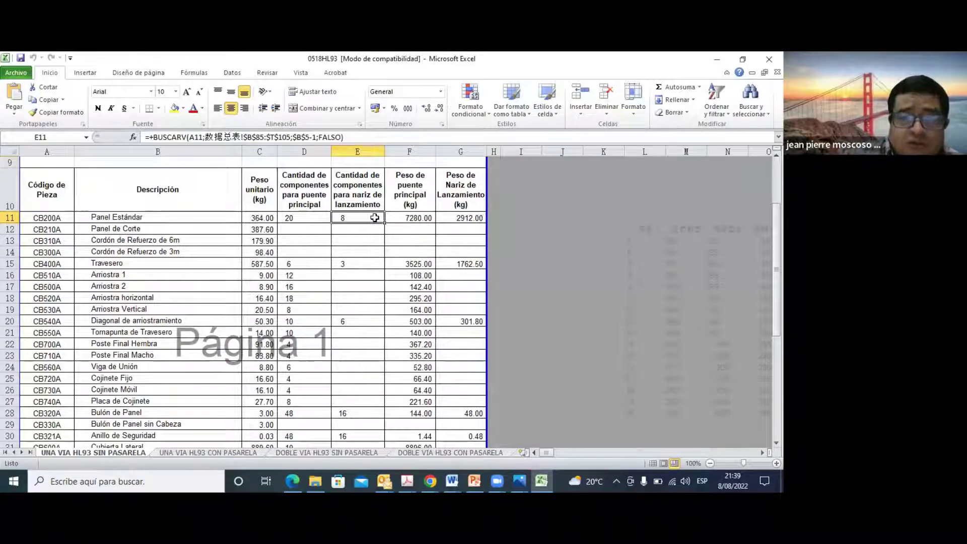
double_click(374, 217)
key("Escape")
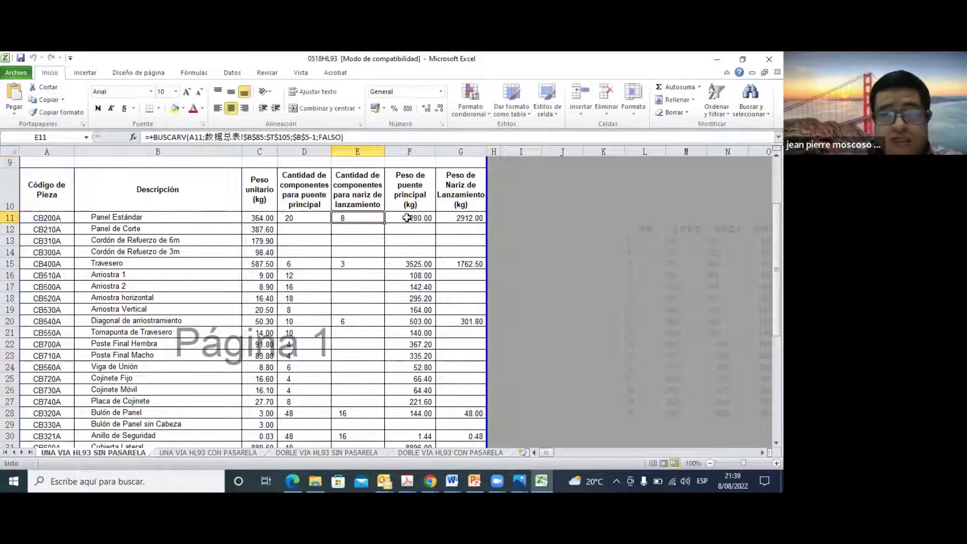
Examine the Panel Estándar weight formulas for the main bridge and the launching nose.
left_click(407, 218)
double_click(408, 218)
key("Escape")
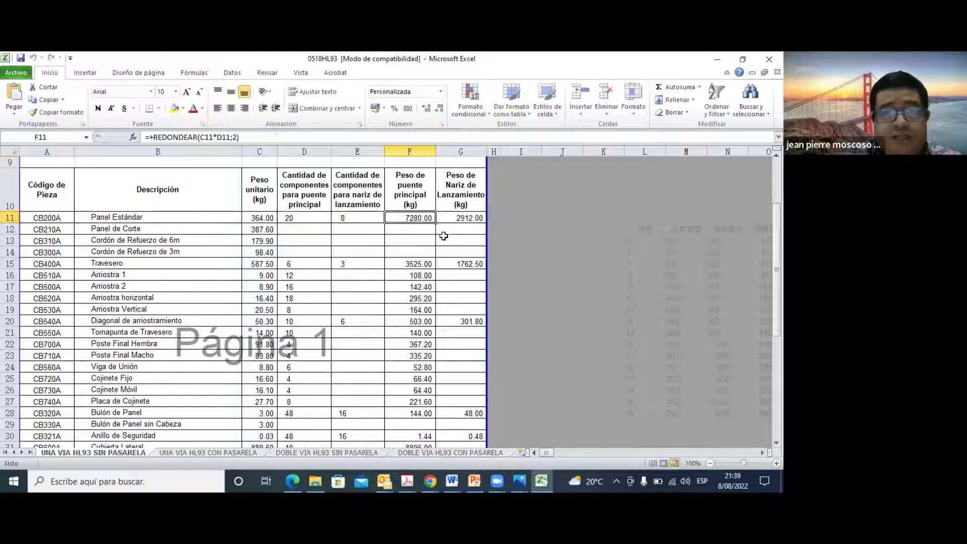
double_click(426, 217)
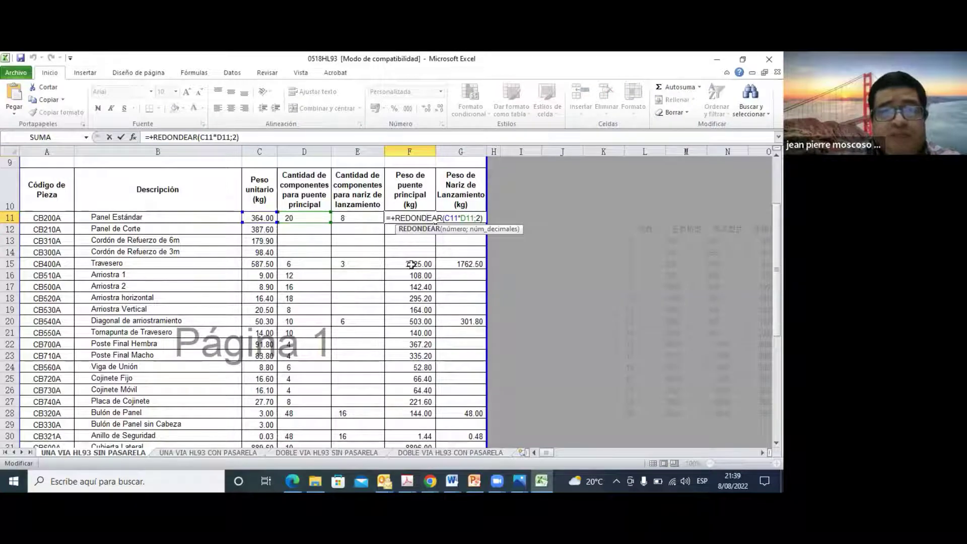
key("Escape")
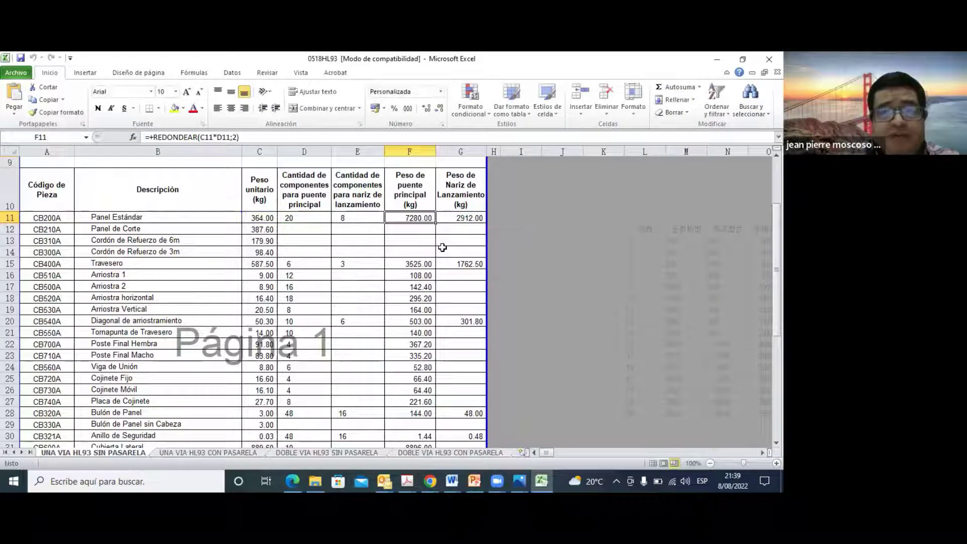
double_click(469, 217)
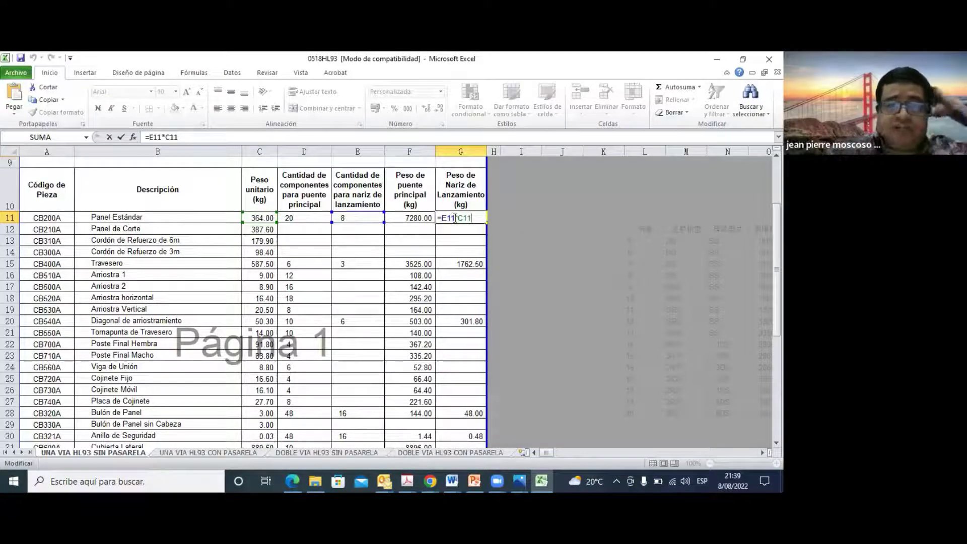
key("ctrl+Return")
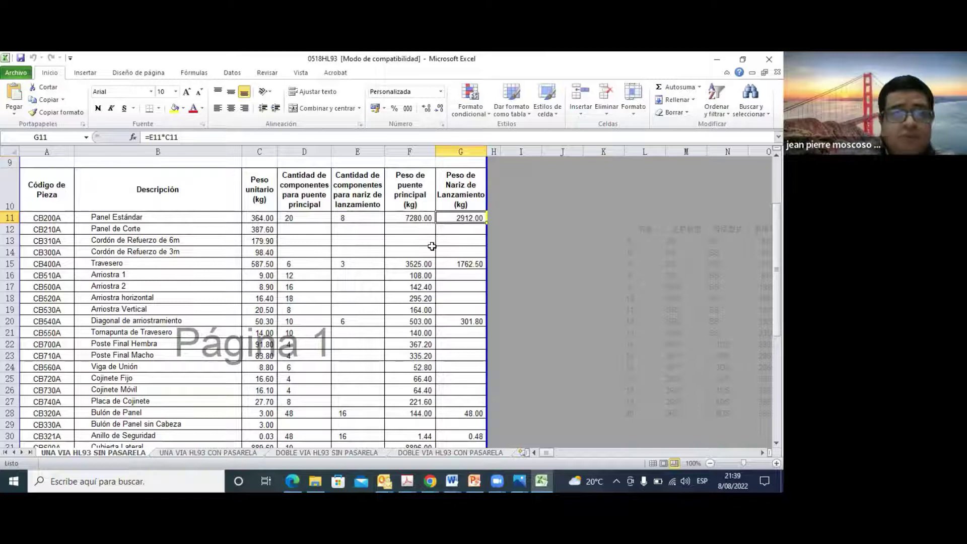
Inspect the Travesero and Diagonal de arriostramiento quantity formulas for the main bridge and the diagonal's launching-nose weight formula.
left_click(305, 264)
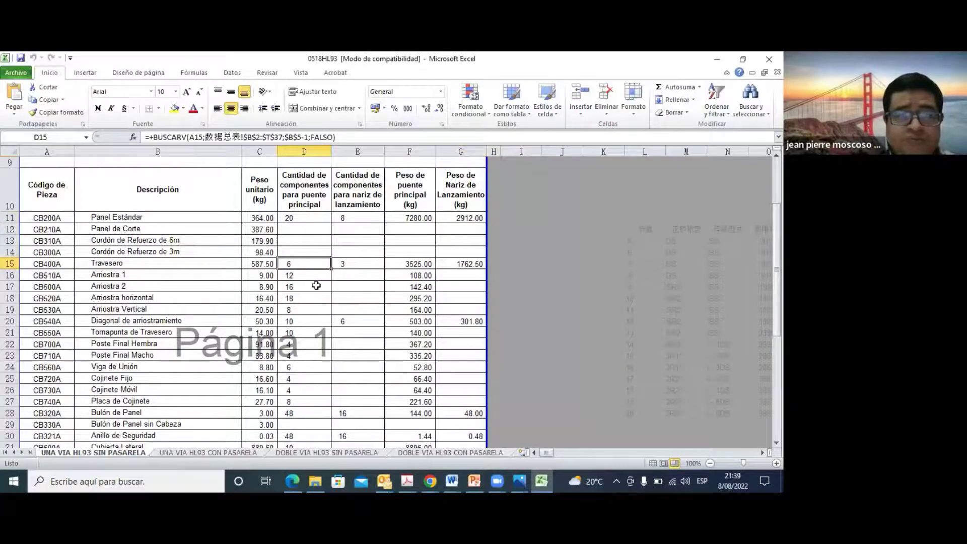
left_click(316, 321)
left_click(461, 321)
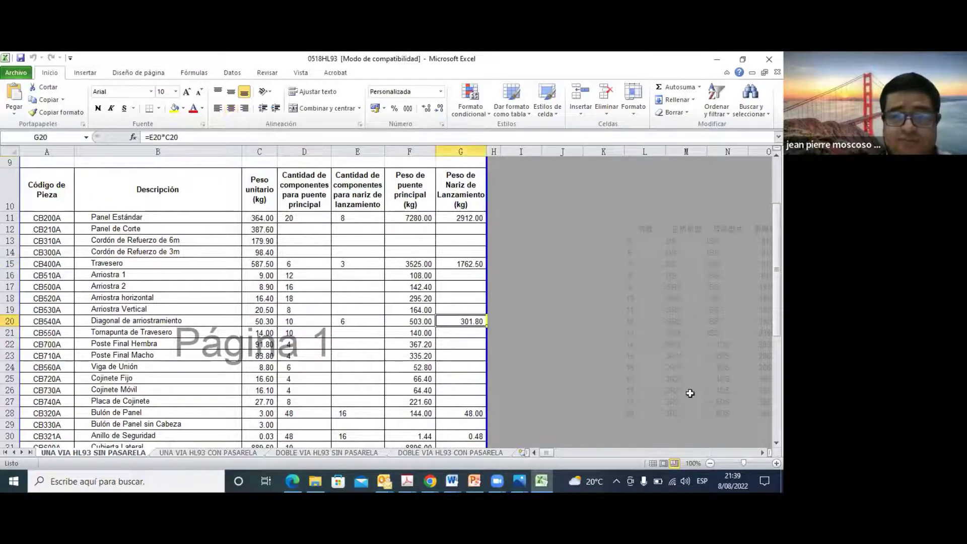
double_click(470, 322)
key("Escape")
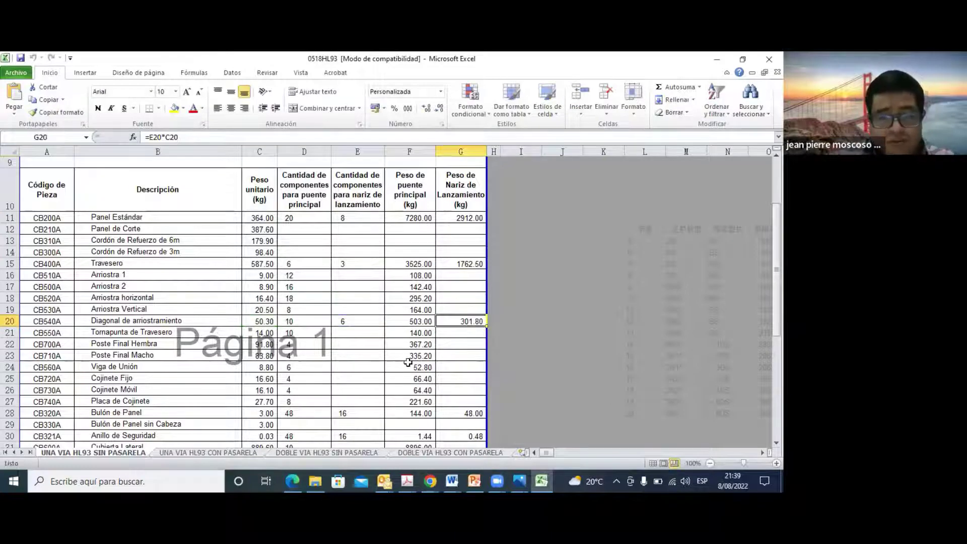
Check the main-bridge quantity lookup formulas of the Bulón de Panel and Perno de Arriostra rows.
left_click(296, 414)
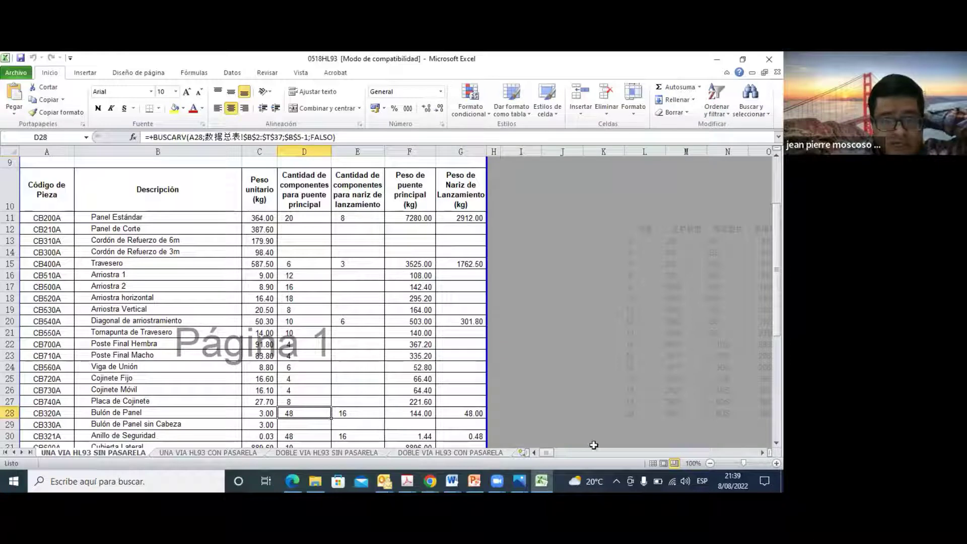
scroll(740, 422, "down", 1)
scroll(740, 422, "down", 1)
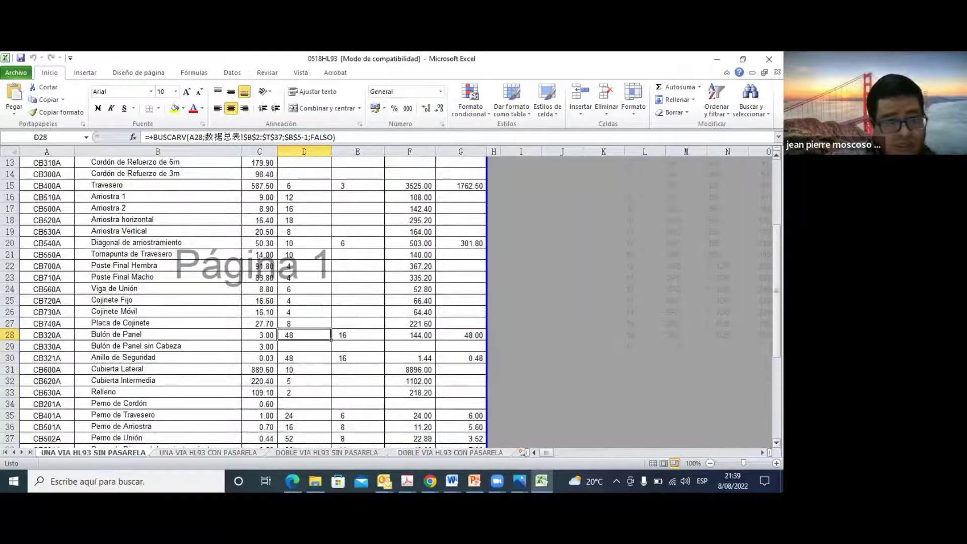
left_click(309, 425)
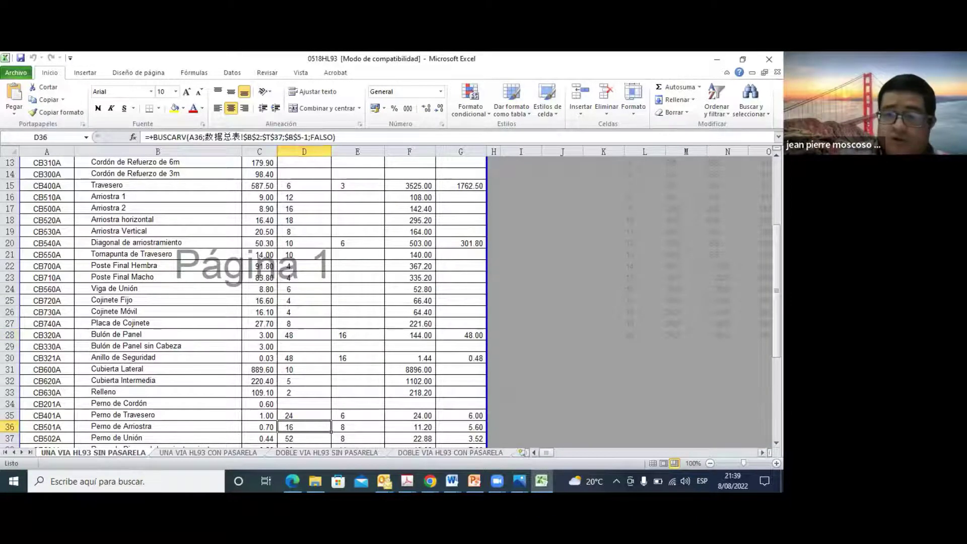
Check the main-bridge quantity formulas of Perno de Cimentación, Tornillo de Relleno, Tornillo de Cubierta and Perno de Tornapunta de travesero.
scroll(309, 425, "down", 5)
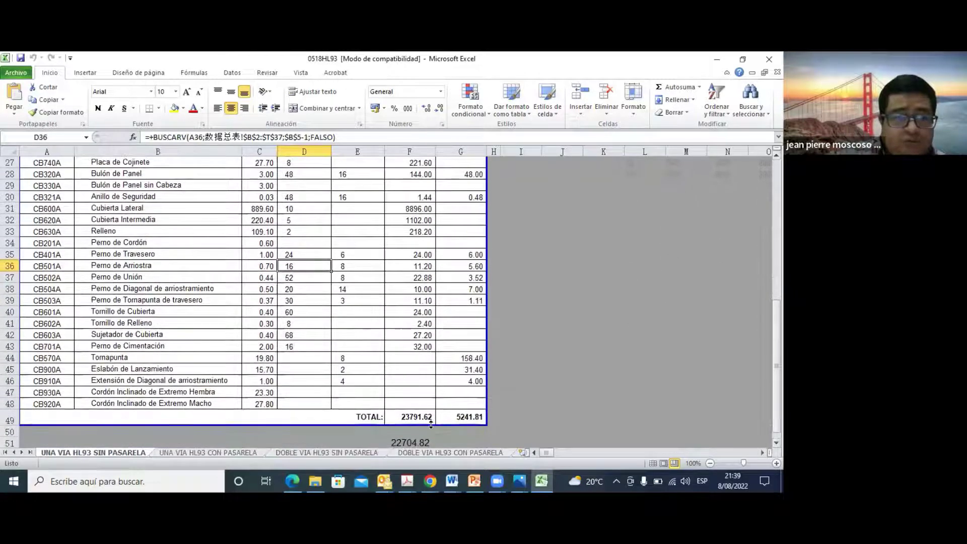
left_click(307, 347)
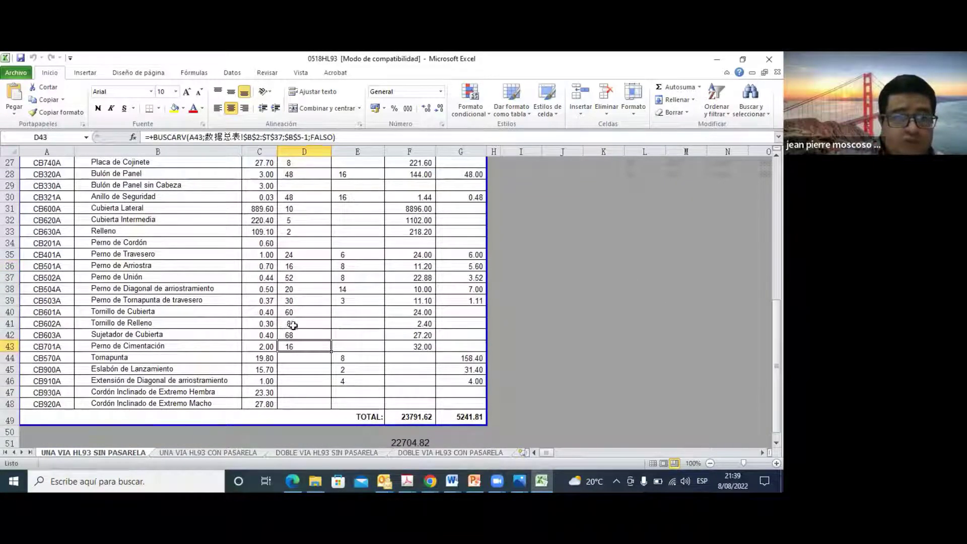
left_click(292, 322)
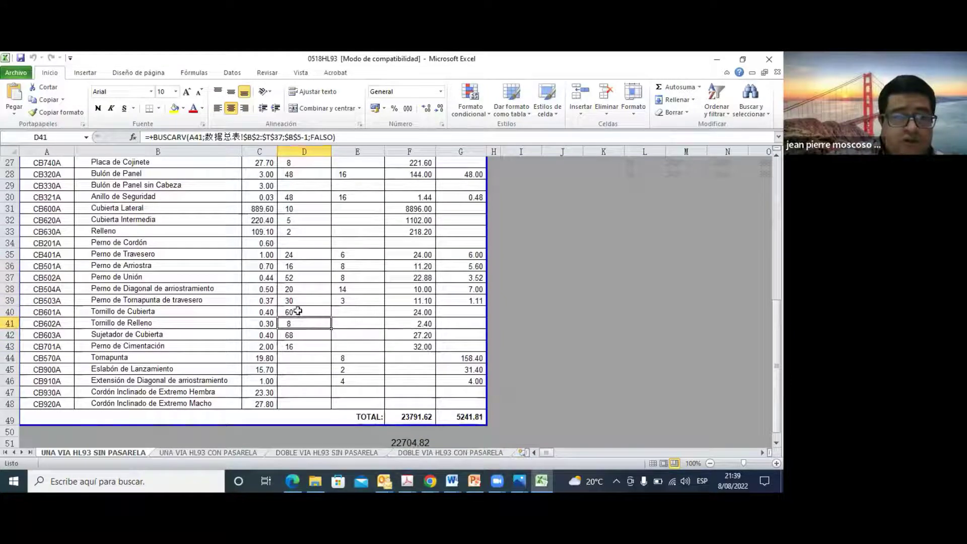
left_click(298, 311)
left_click(299, 300)
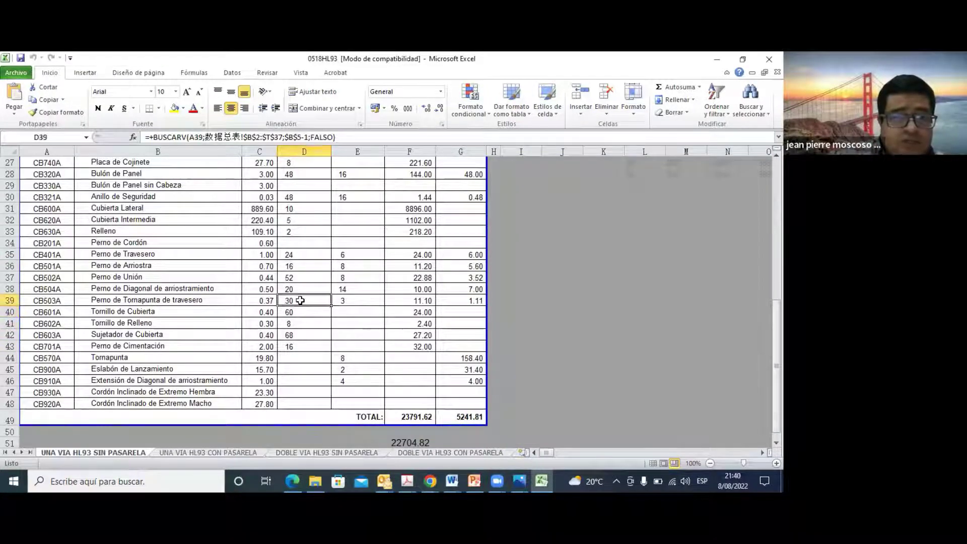
left_click(296, 324)
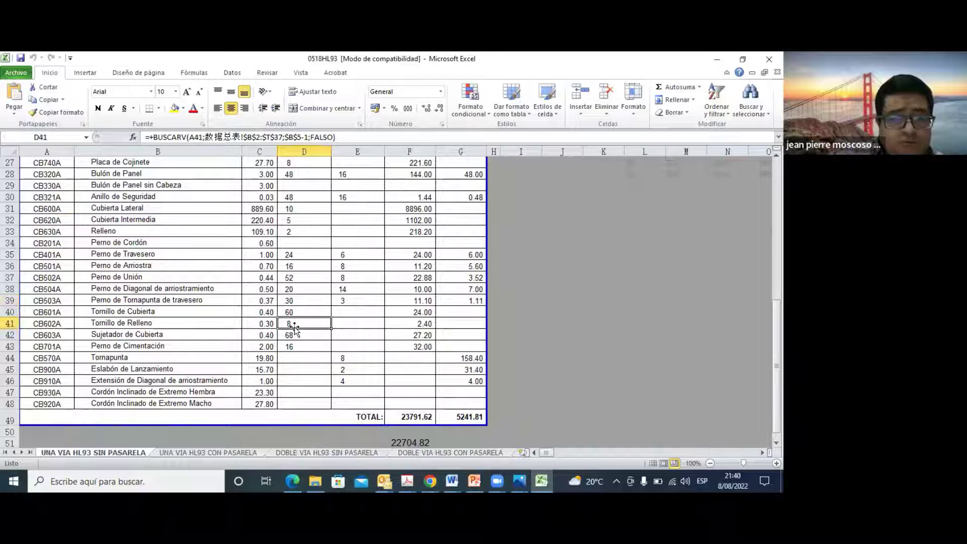
Examine the TOTAL row's sum formulas for the launching nose and main bridge weights.
left_click(462, 416)
mouse_move(776, 366)
left_mouse_down()
mouse_move(776, 254)
mouse_move(776, 369)
left_mouse_up()
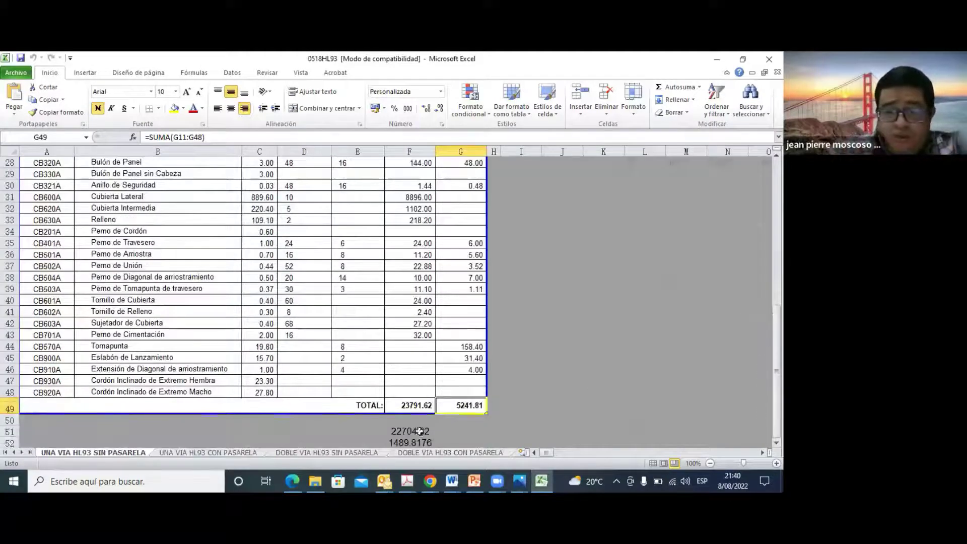
double_click(466, 406)
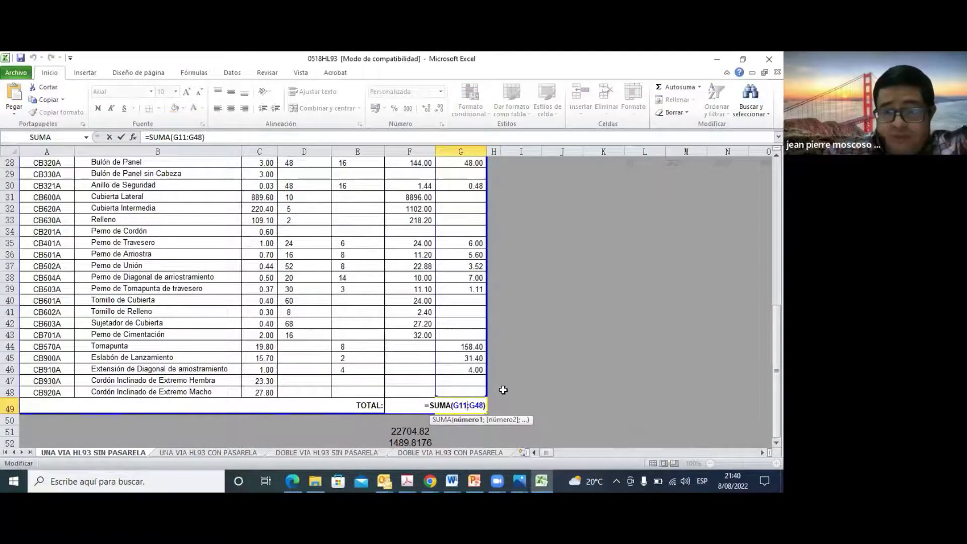
key("Escape")
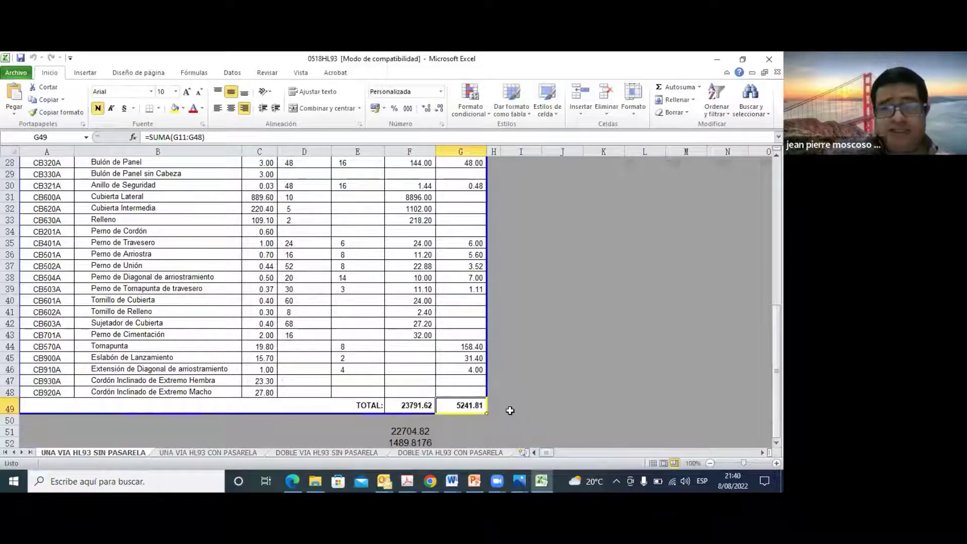
double_click(423, 406)
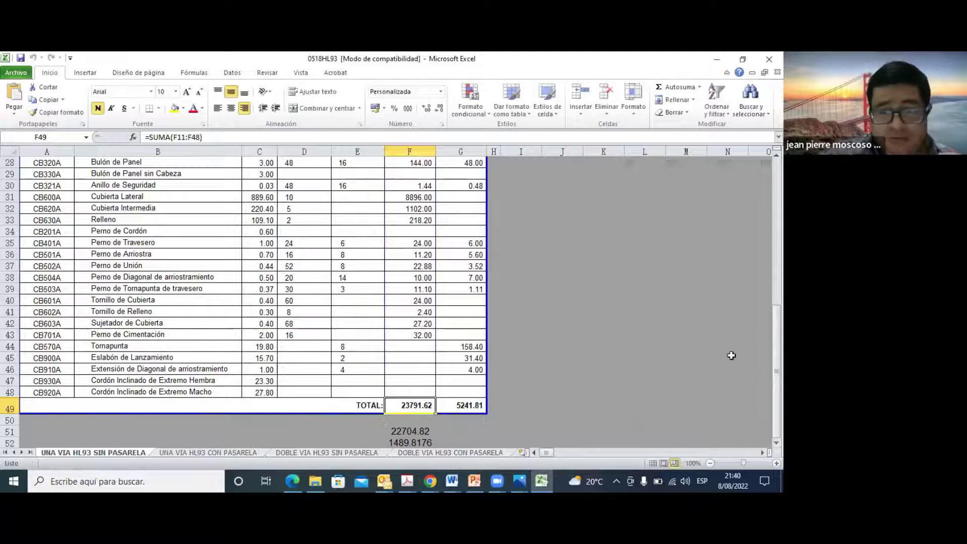
left_click_drag(776, 364, 749, 387)
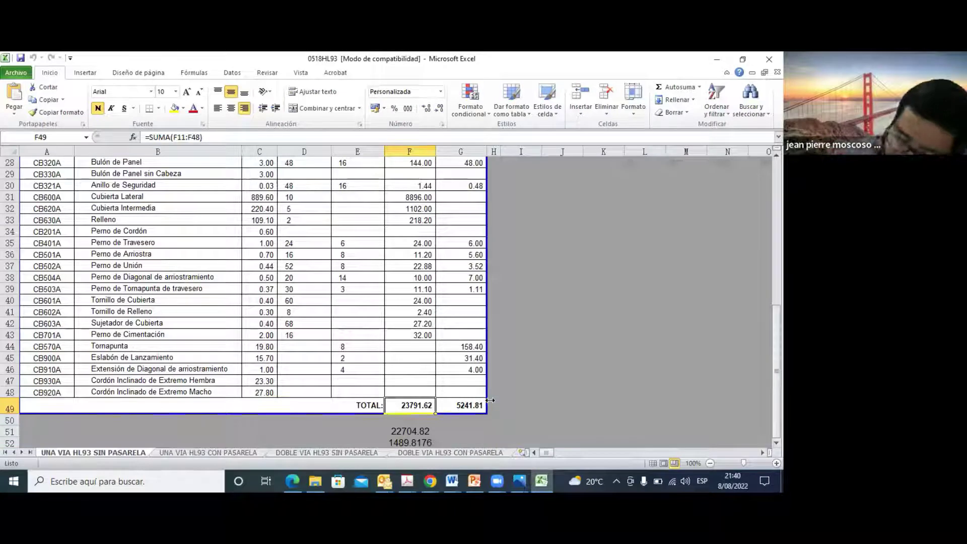
left_click(455, 406)
Open the UNA VIA HL93 CON PASARELA sheet and examine the sum formulas of its main bridge and launching nose totals.
left_click_drag(775, 398, 775, 252)
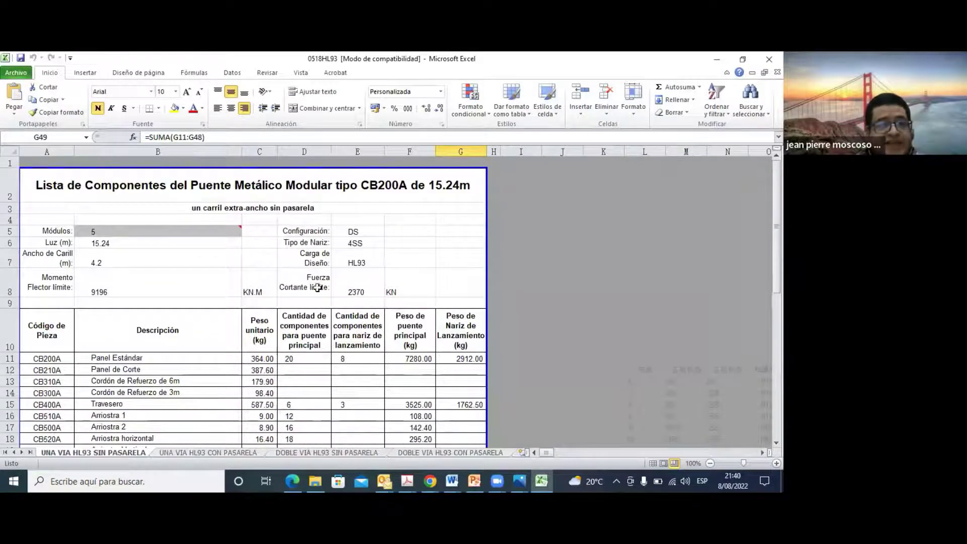
left_click(221, 453)
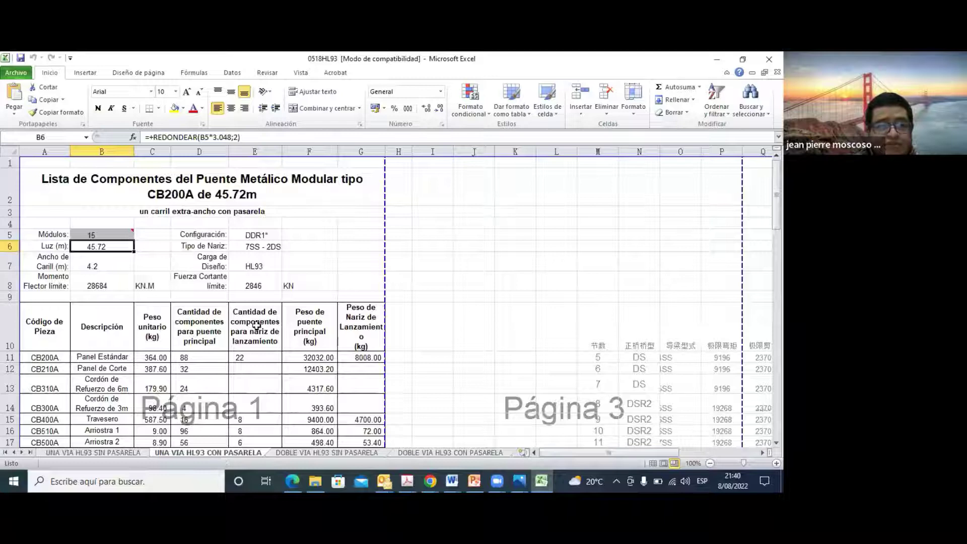
left_click_drag(776, 202, 753, 414)
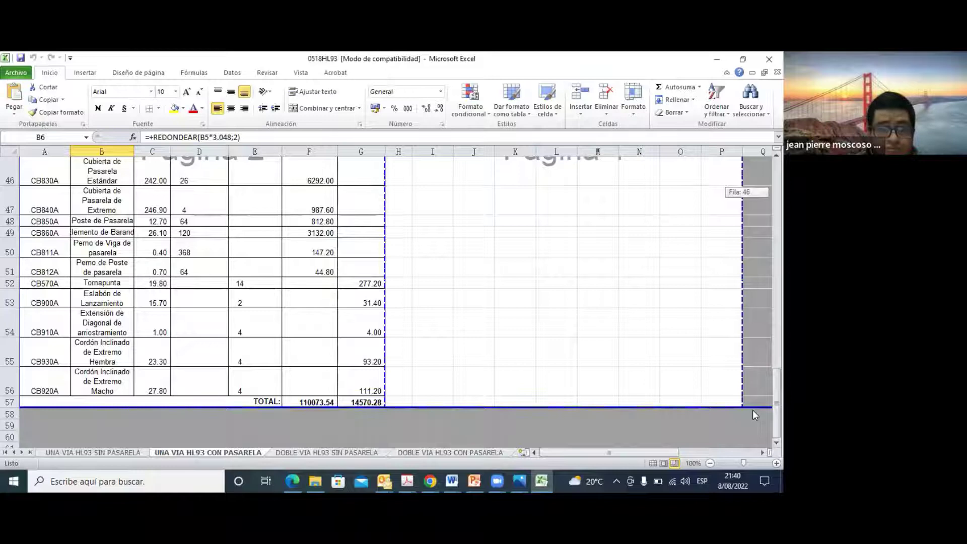
left_click_drag(752, 409, 752, 409)
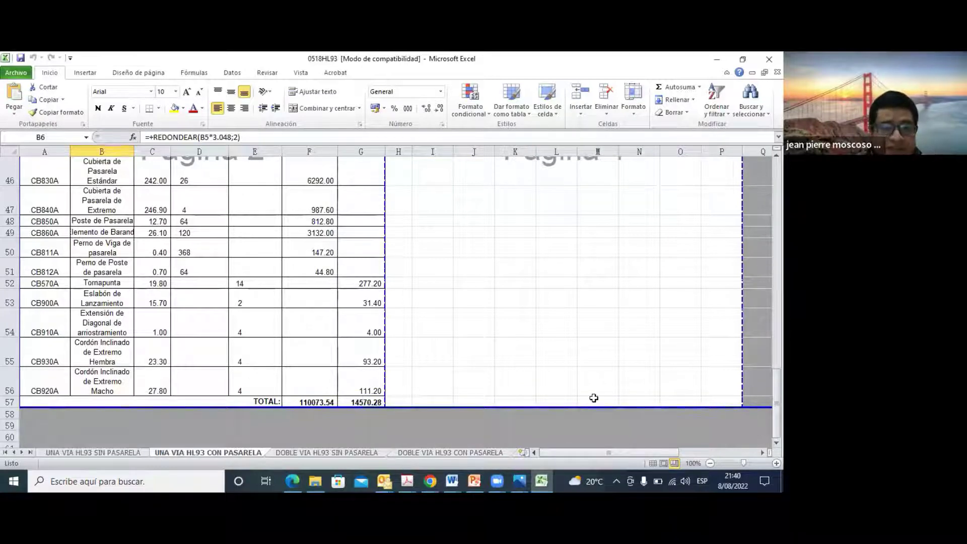
double_click(326, 400)
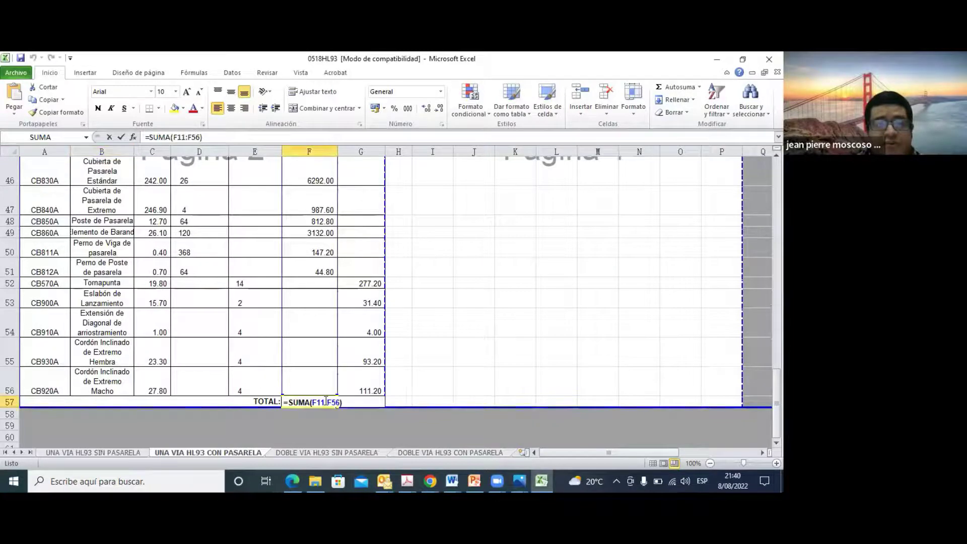
key("Escape")
double_click(376, 402)
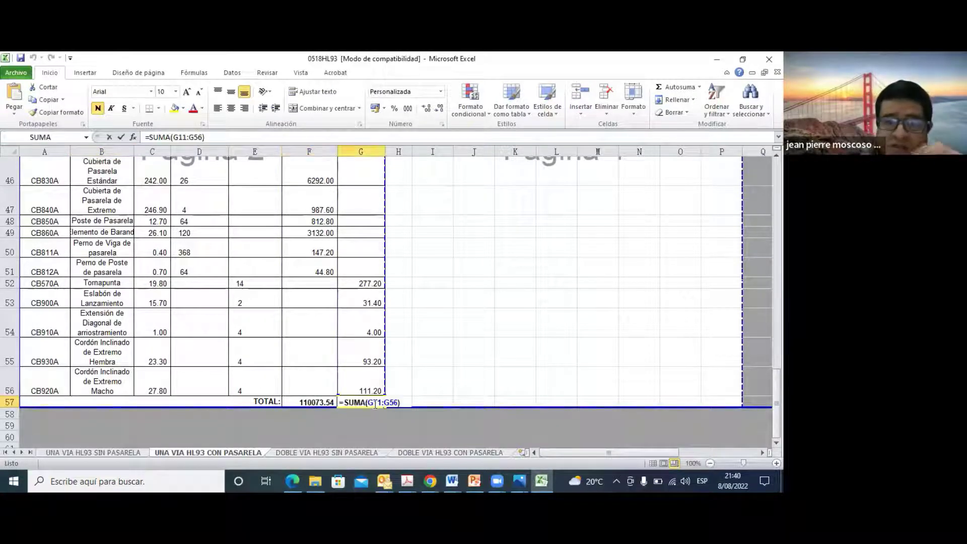
left_click(528, 349)
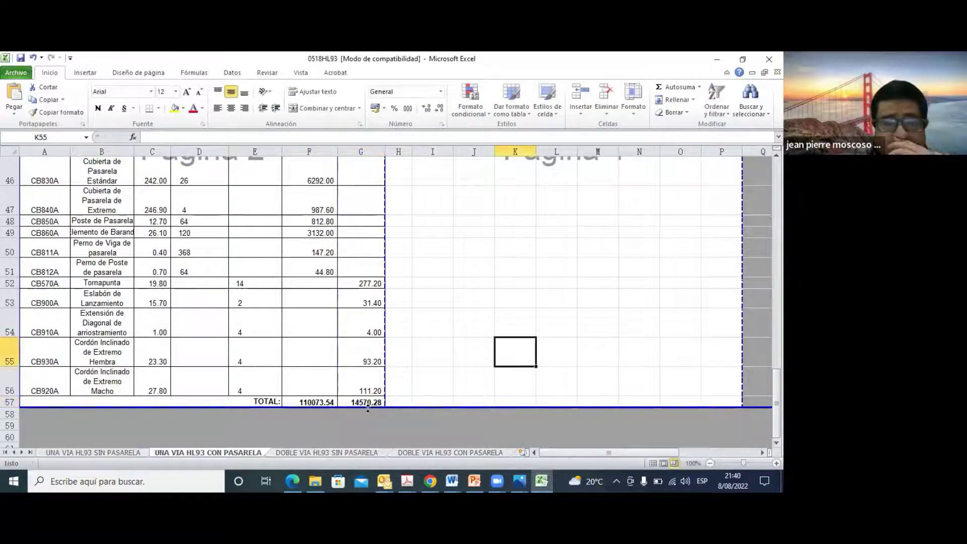
Open the DOBLE VIA HL93 SIN PASARELA sheet and view its parameters and component list.
left_click_drag(776, 400, 776, 193)
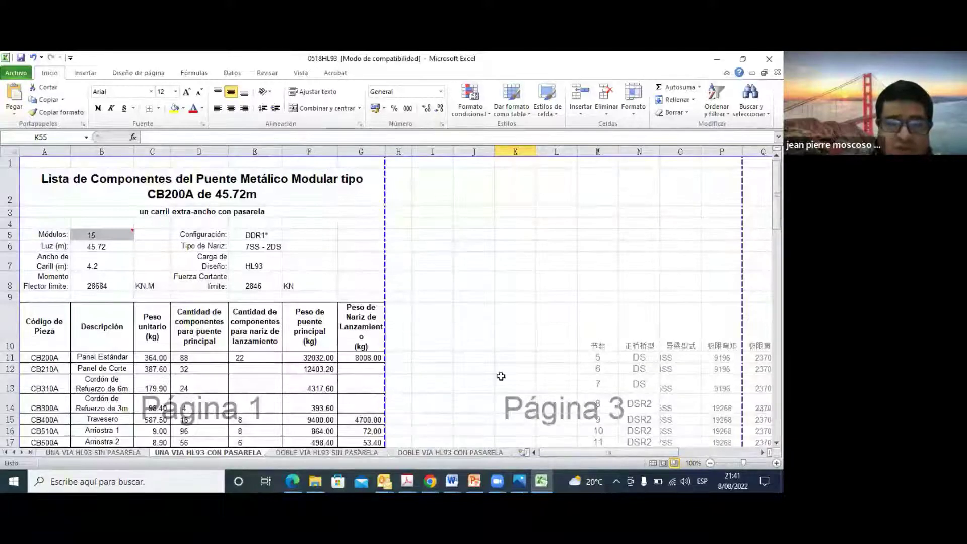
left_click(343, 449)
left_click_drag(759, 287, 409, 445)
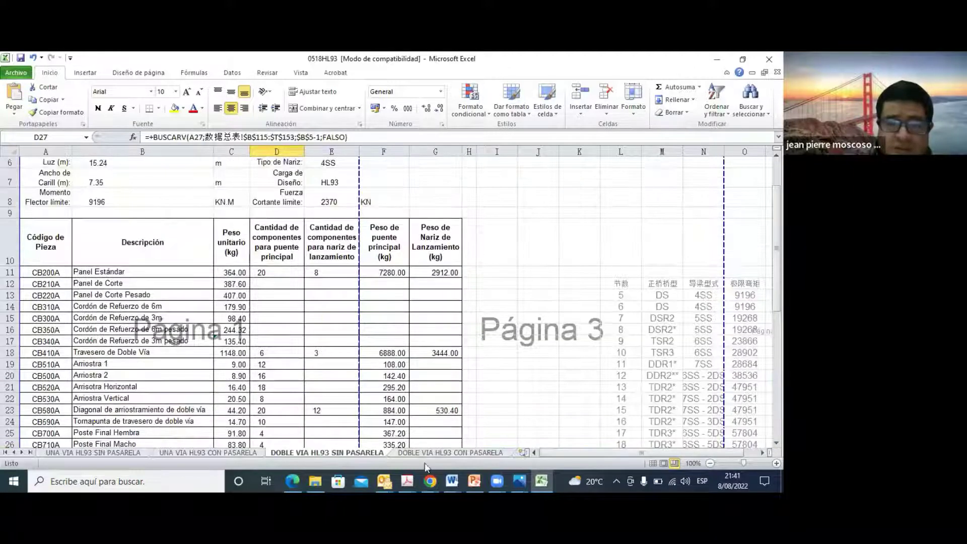
Open the DOBLE VIA HL93 CON PASARELA sheet and check the formulas of its main bridge and launching nose weight totals.
left_click(442, 454)
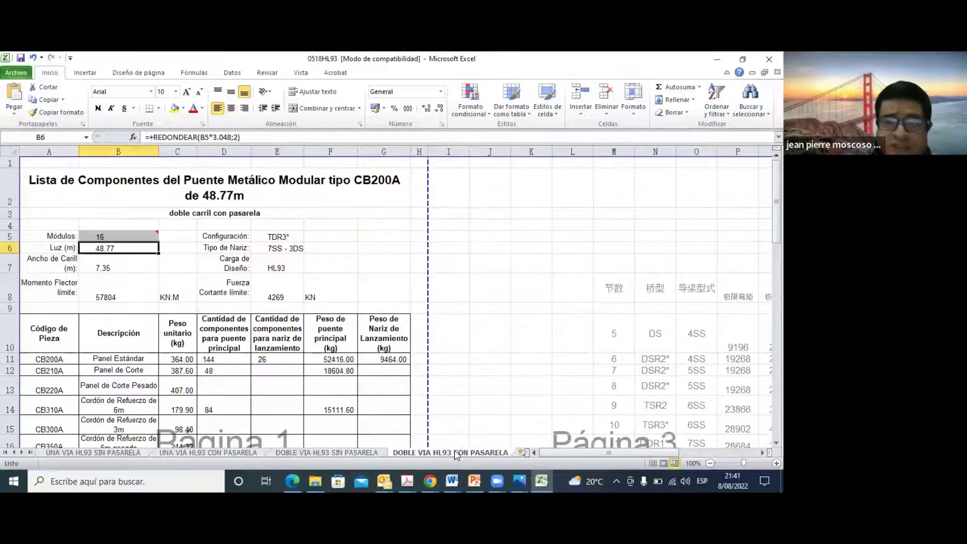
left_click_drag(776, 201, 751, 446)
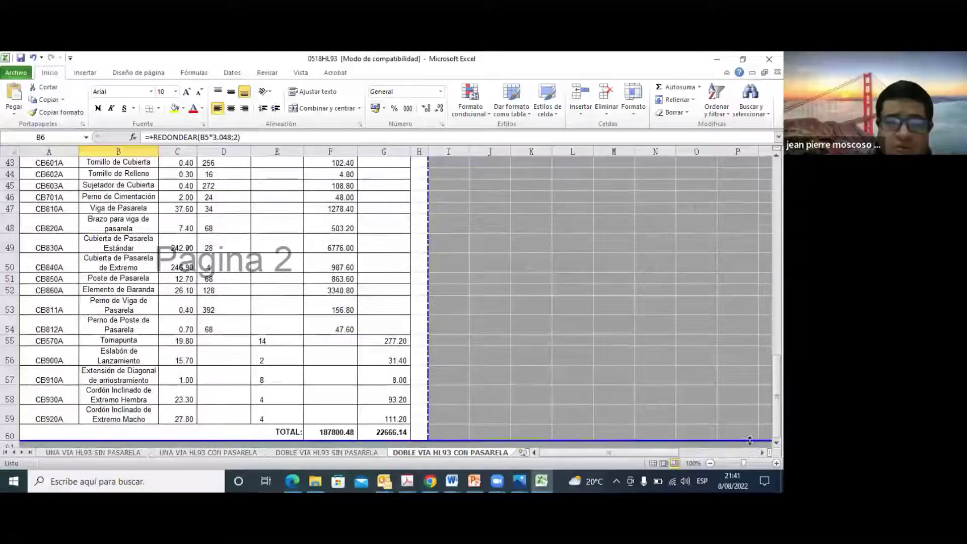
left_click(340, 431)
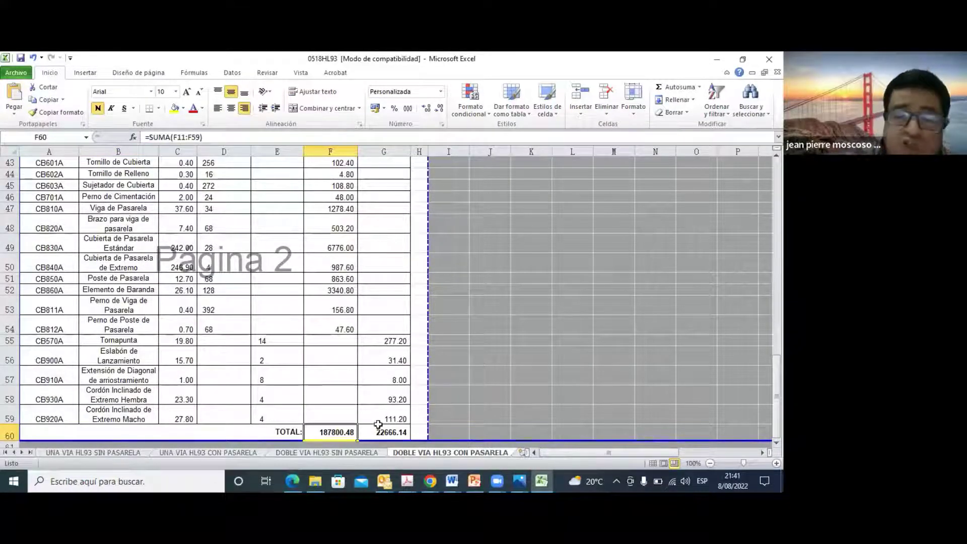
left_click(395, 432)
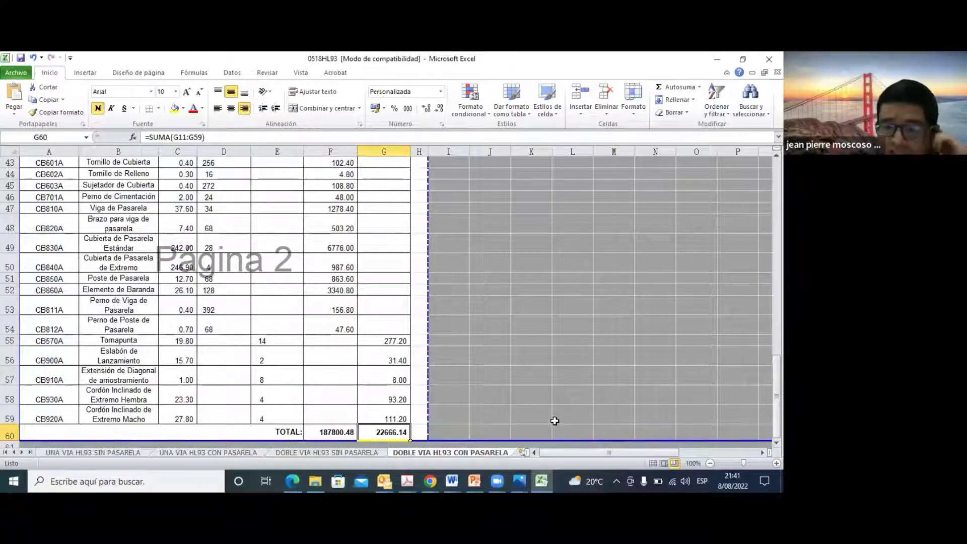
Inspect the double-lane sheet's Panel Estándar nose quantity formula and its Módulos, Luz, Ancho de Carril and Momento Flector límite cells.
left_click_drag(776, 423, 763, 282)
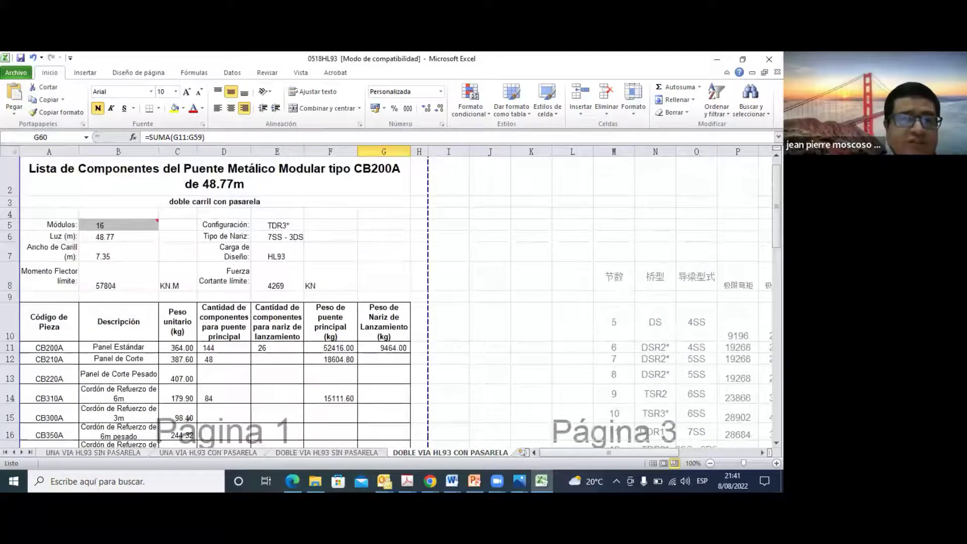
left_click(289, 346)
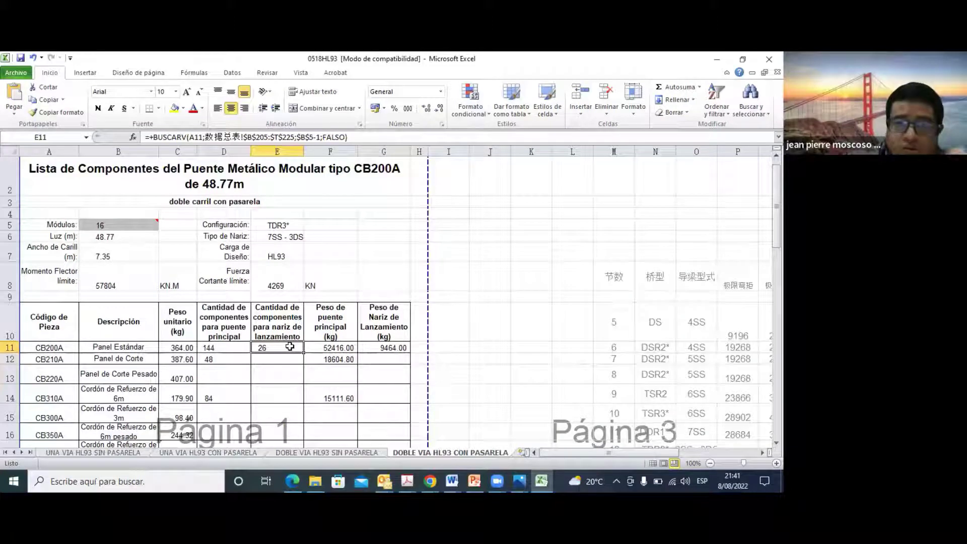
left_click(135, 225)
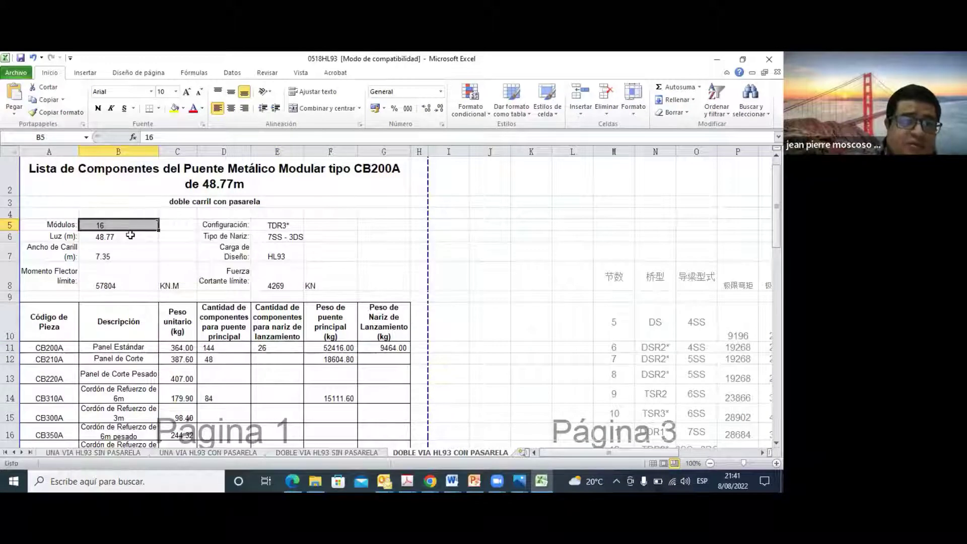
left_click(130, 235)
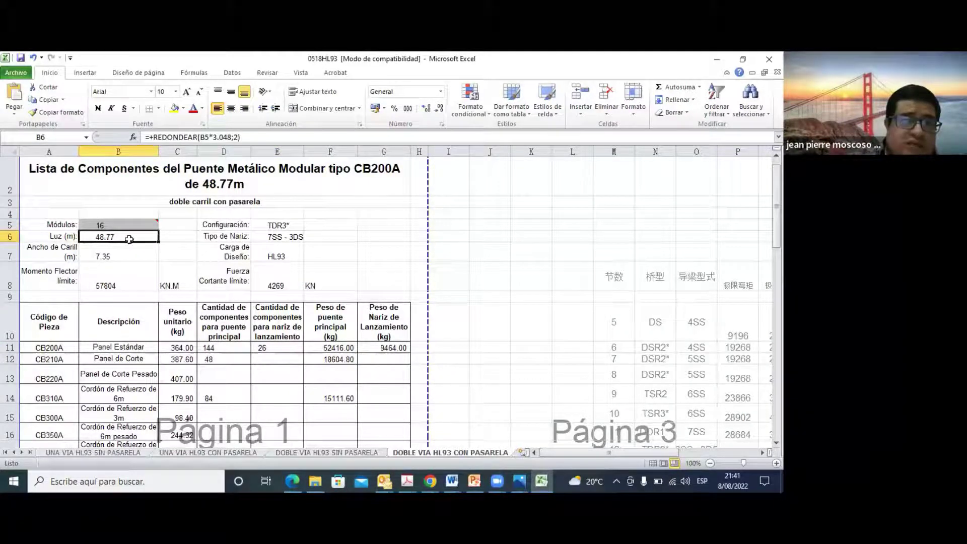
left_click(127, 250)
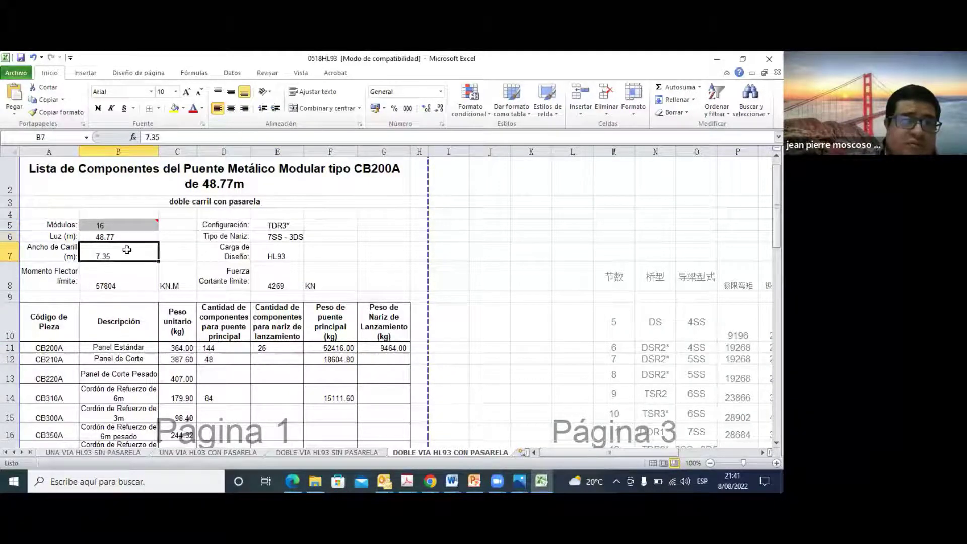
left_click(120, 283)
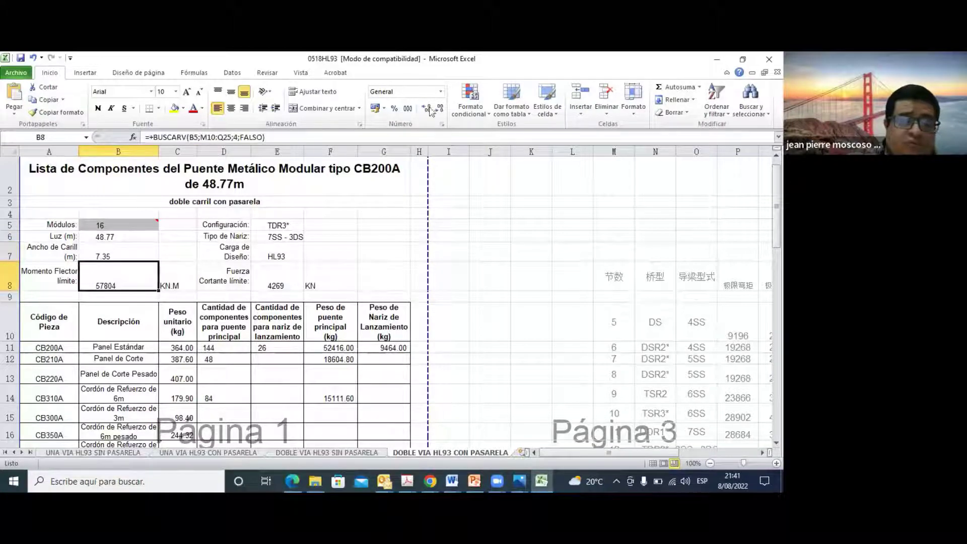
Switch to the PowerPoint presentation and show its slides full screen from slide 28 to the ACROW 700XS technical manual slide.
left_click(716, 59)
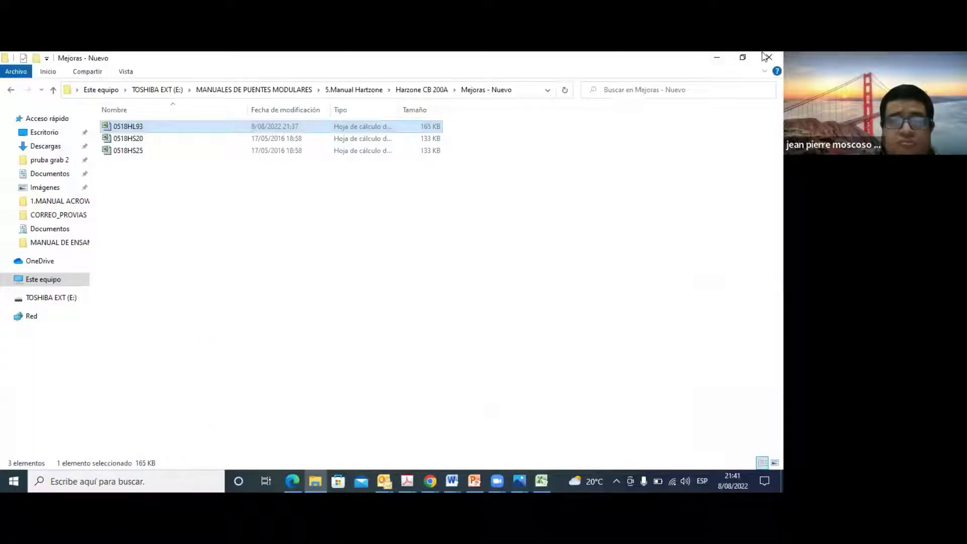
left_click(716, 59)
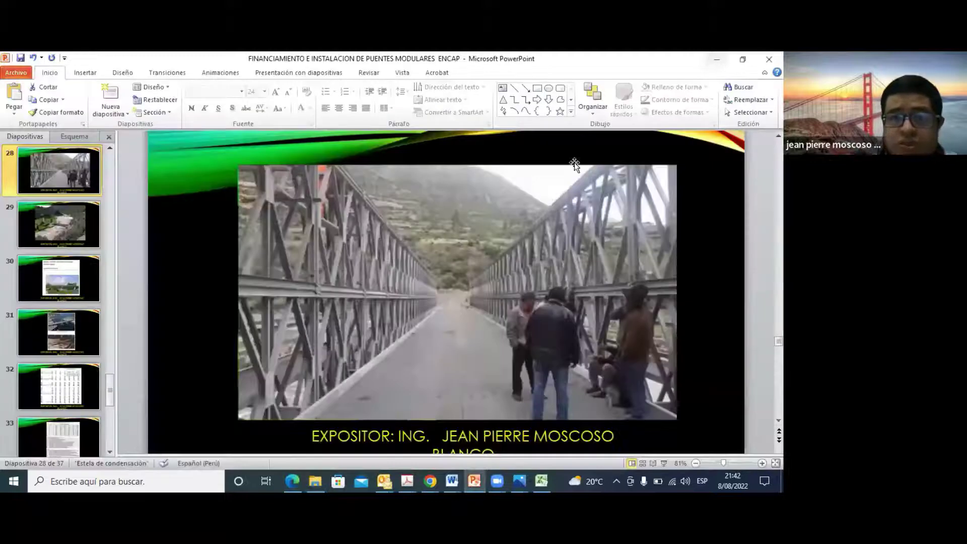
left_click(663, 463)
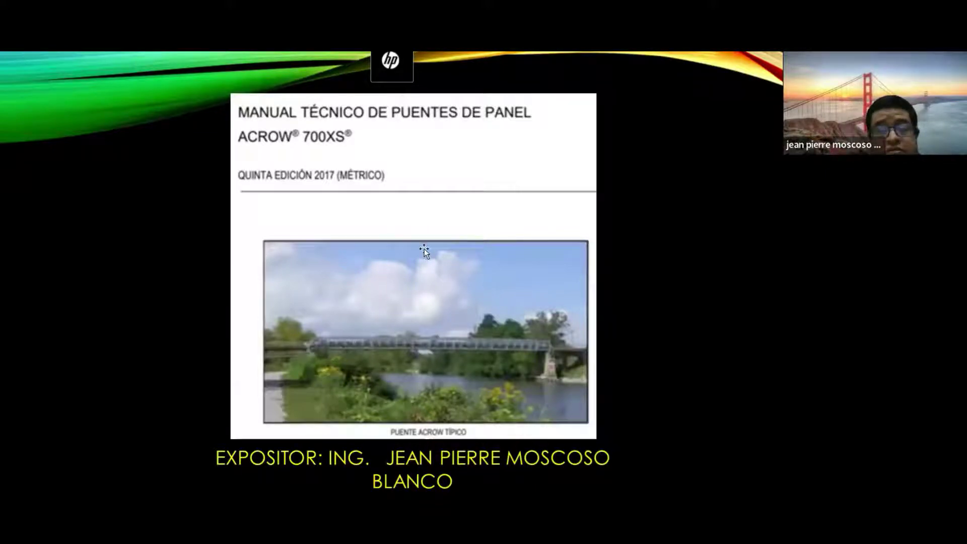
key("Escape")
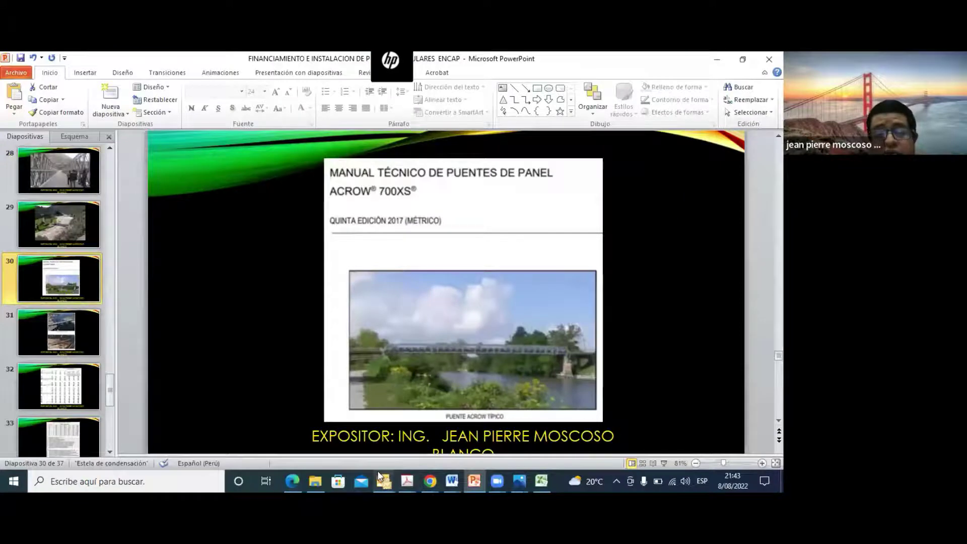
Switch to File Explorer and open the 1.MANUAL ACROW folder inside MANUALES DE PUENTES MODULARES.
mouse_move(315, 480)
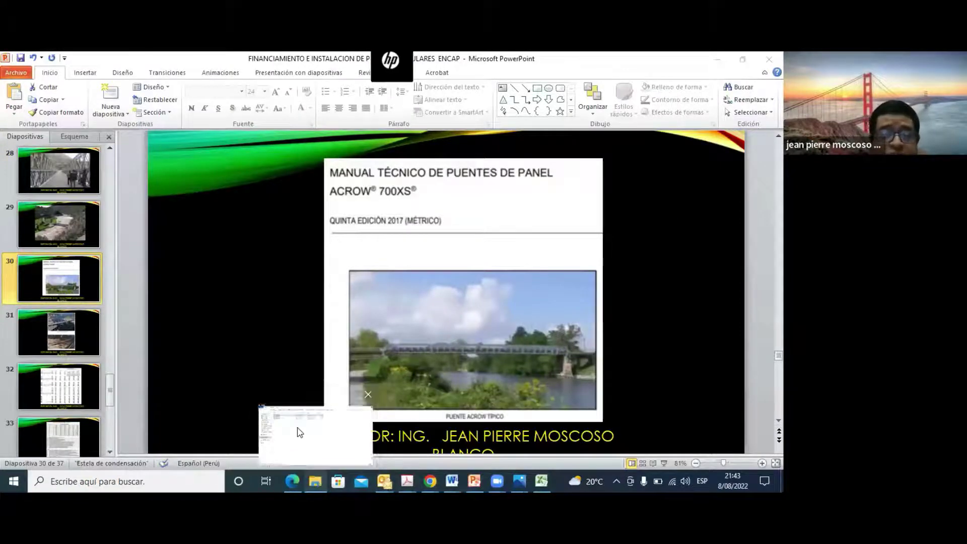
left_click(300, 432)
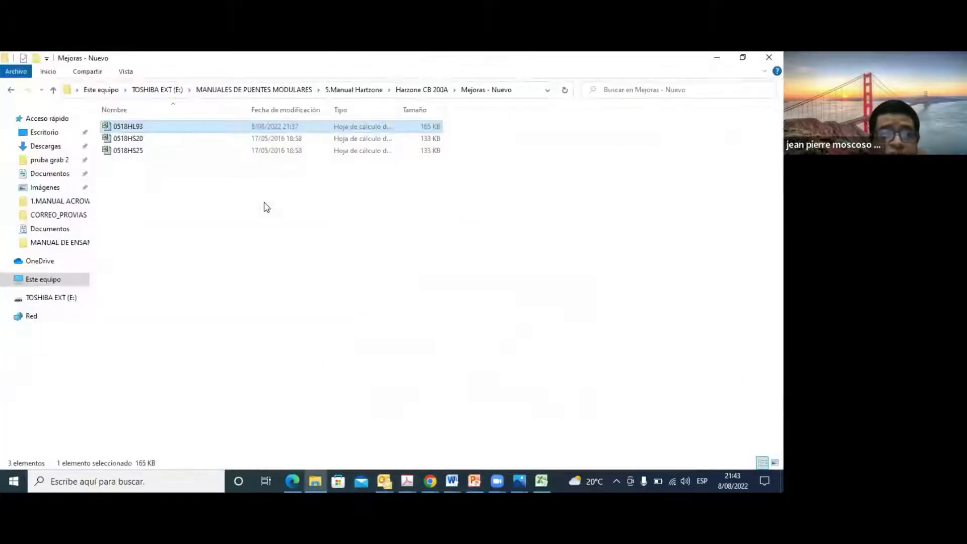
left_click(53, 91)
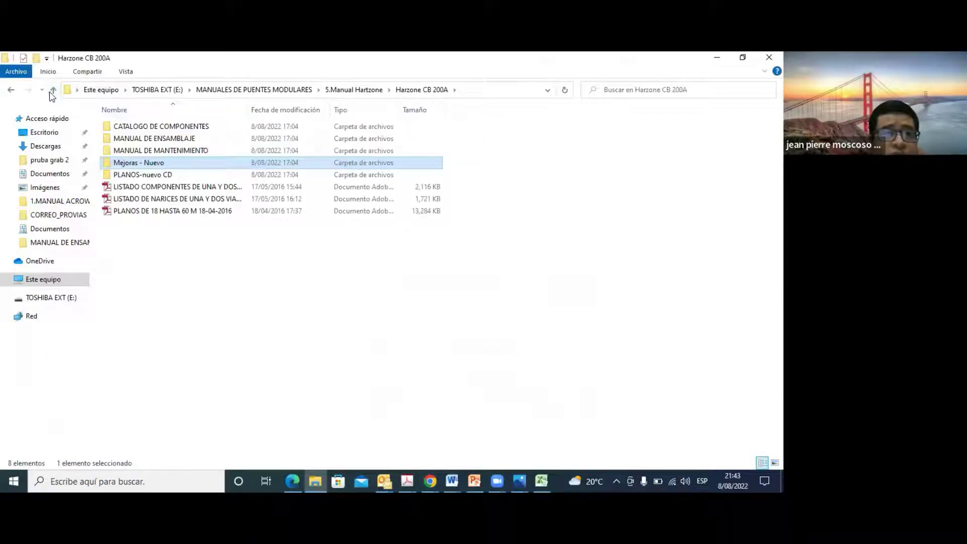
left_click(53, 91)
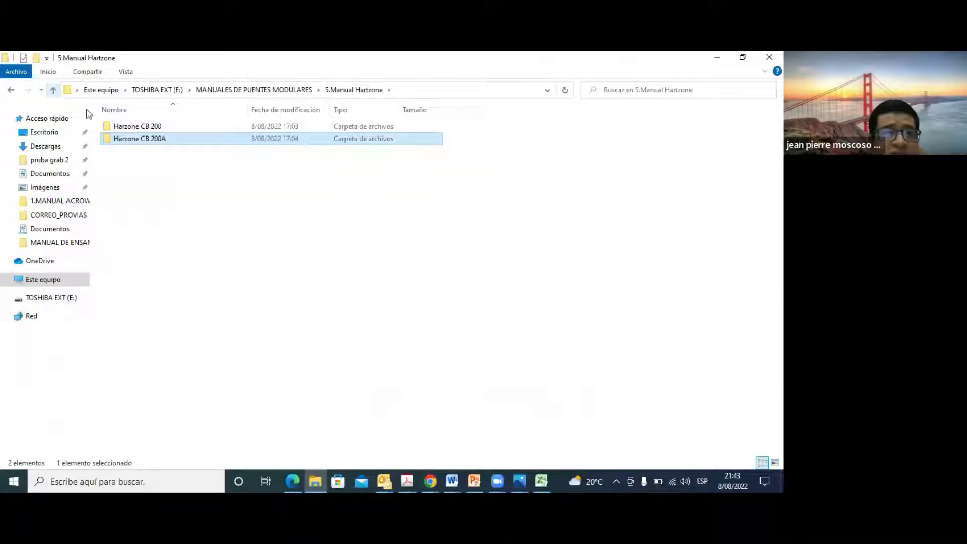
left_click(53, 91)
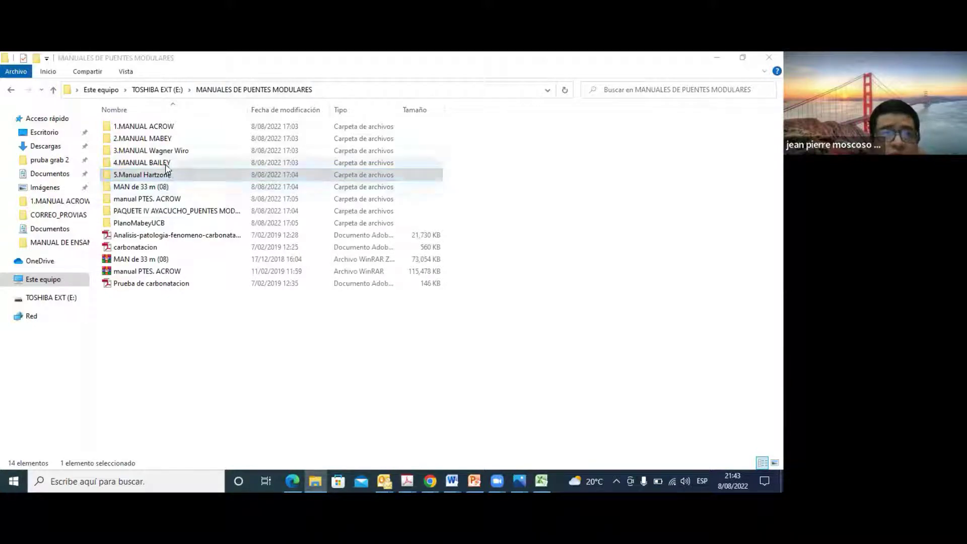
double_click(177, 127)
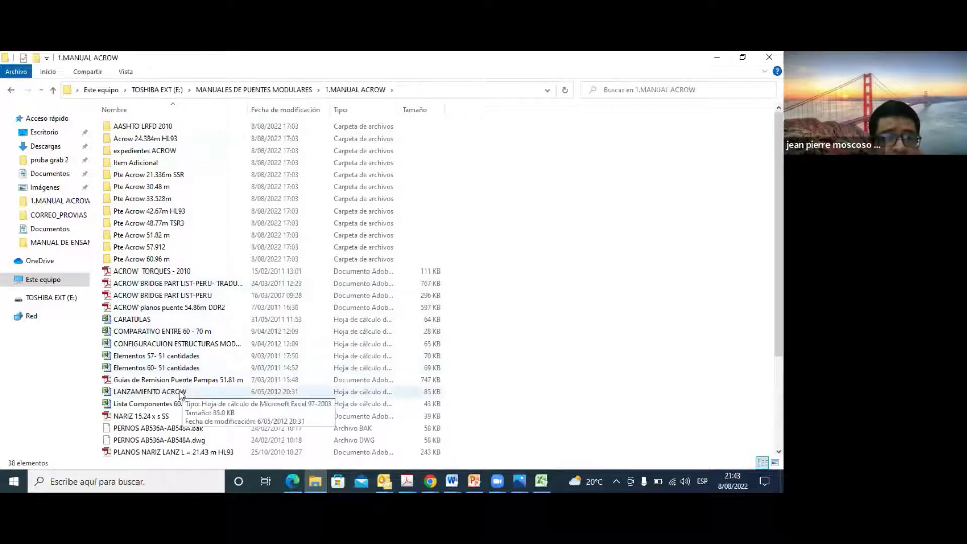
Open the ACROW BRIDGE PART LIST-PERU- TRADUCIDO PDF and examine the parts on its first page, including the rollers and panel pins.
left_click(181, 284)
double_click(180, 285)
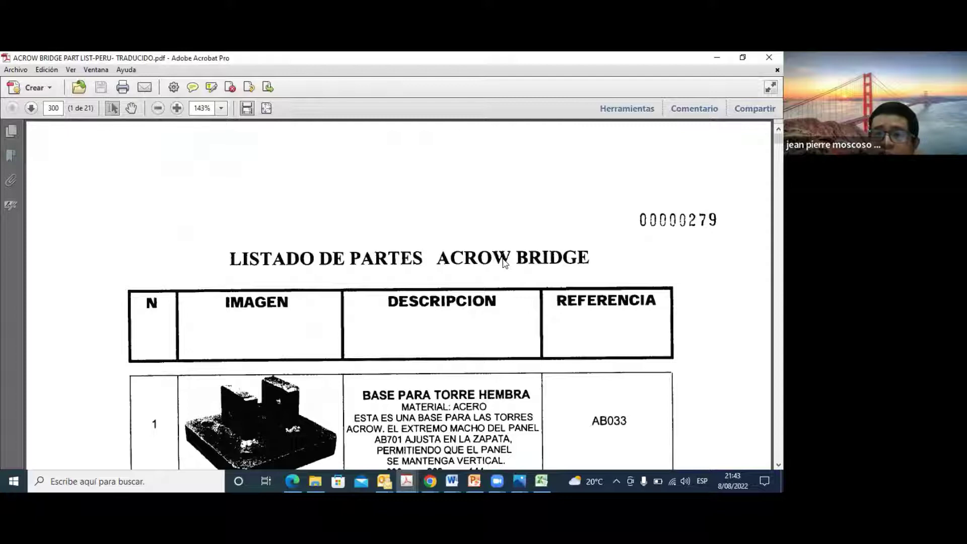
scroll(398, 292, "down", 15)
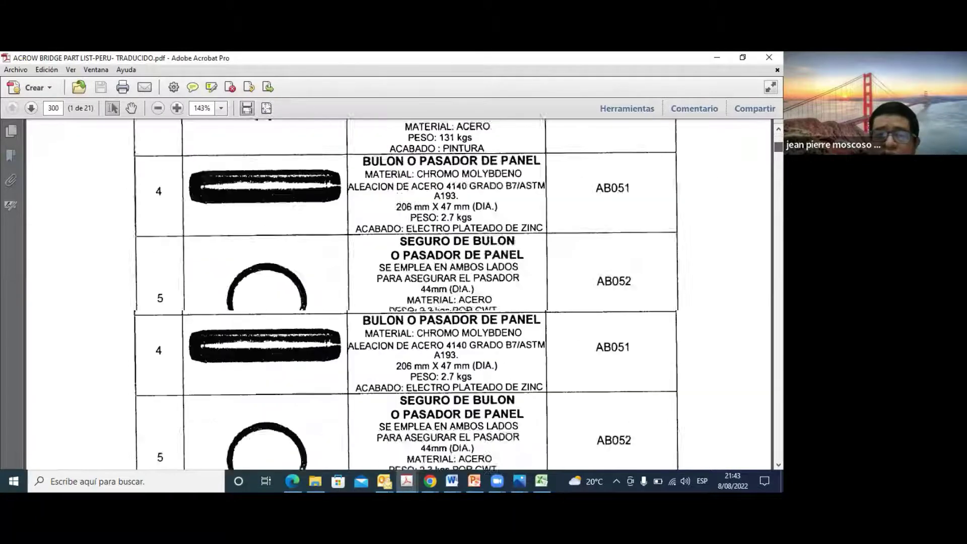
scroll(397, 292, "up", 6)
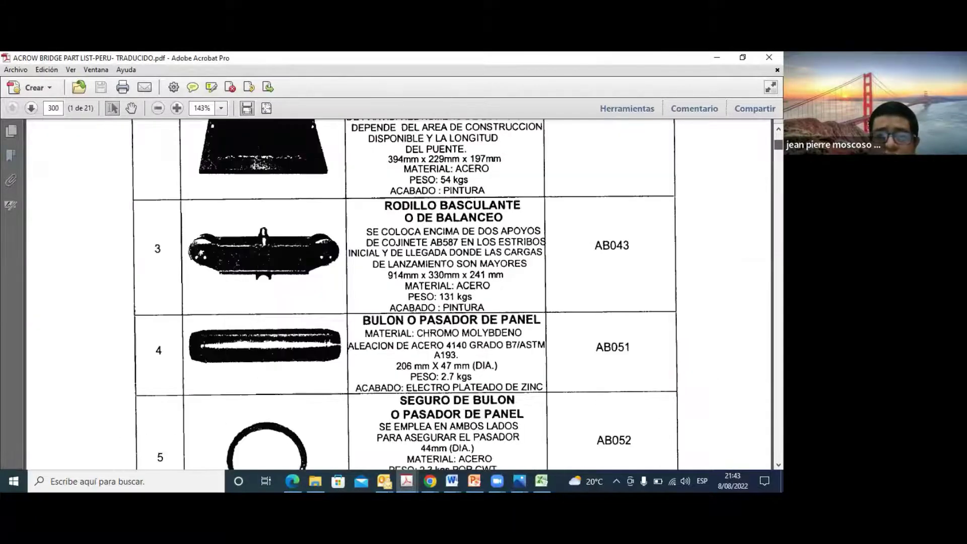
scroll(398, 292, "up", 3)
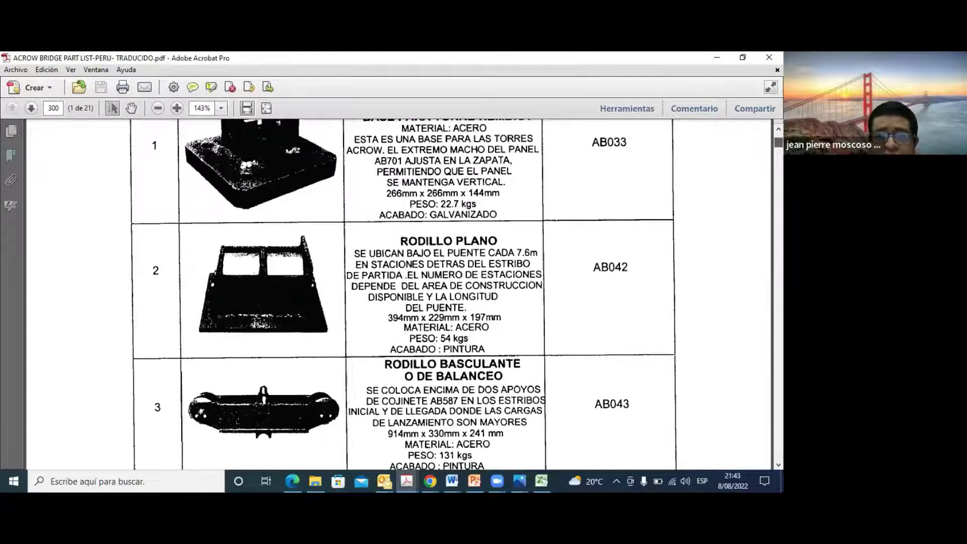
scroll(401, 294, "up", 5)
scroll(402, 294, "down", 11)
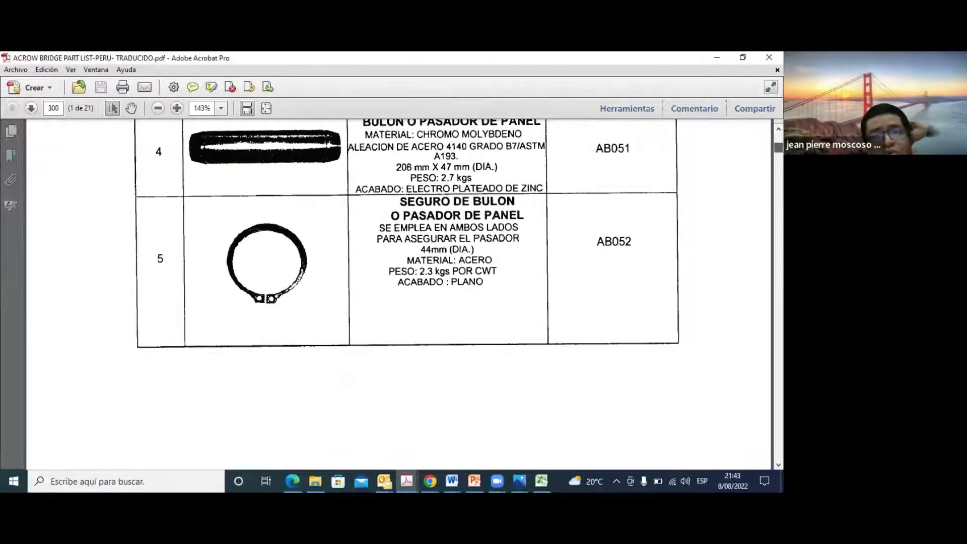
Examine parts 6 to 9 on page 301: the pedestrian extension bolt, floor bolt, hydraulic jack and pedestrian extension.
scroll(397, 292, "down", 6)
scroll(397, 292, "down", 20)
scroll(397, 292, "up", 5)
scroll(397, 292, "down", 5)
scroll(397, 292, "up", 4)
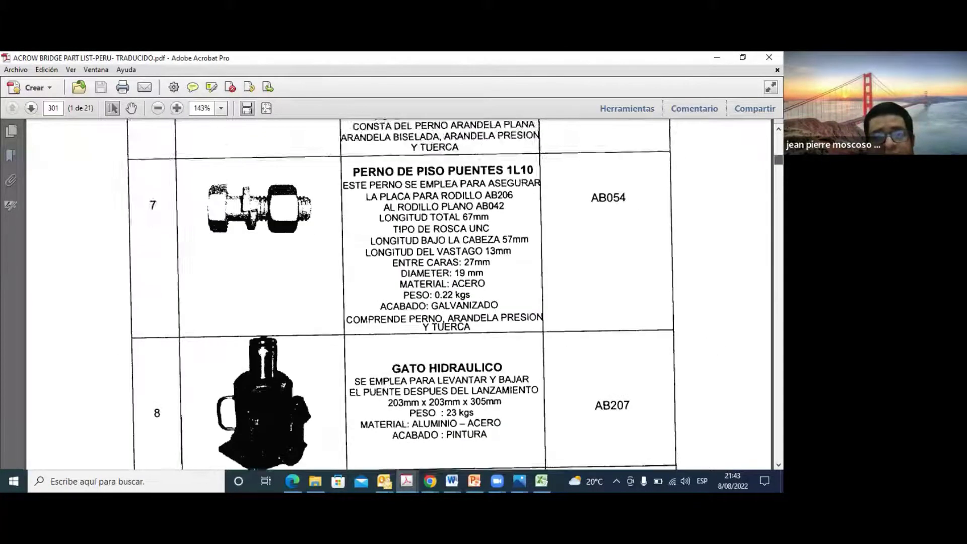
scroll(398, 292, "down", 7)
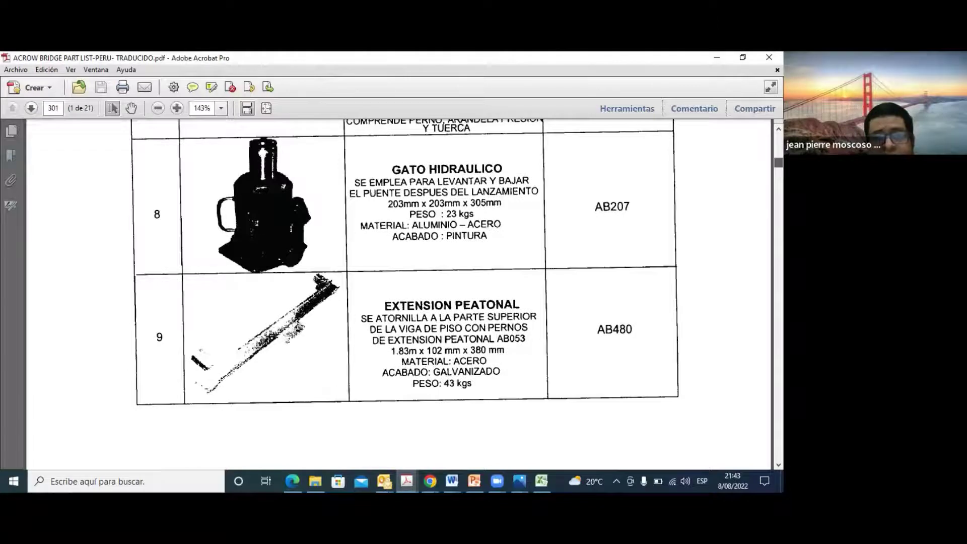
scroll(398, 292, "up", 8)
scroll(397, 292, "up", 4)
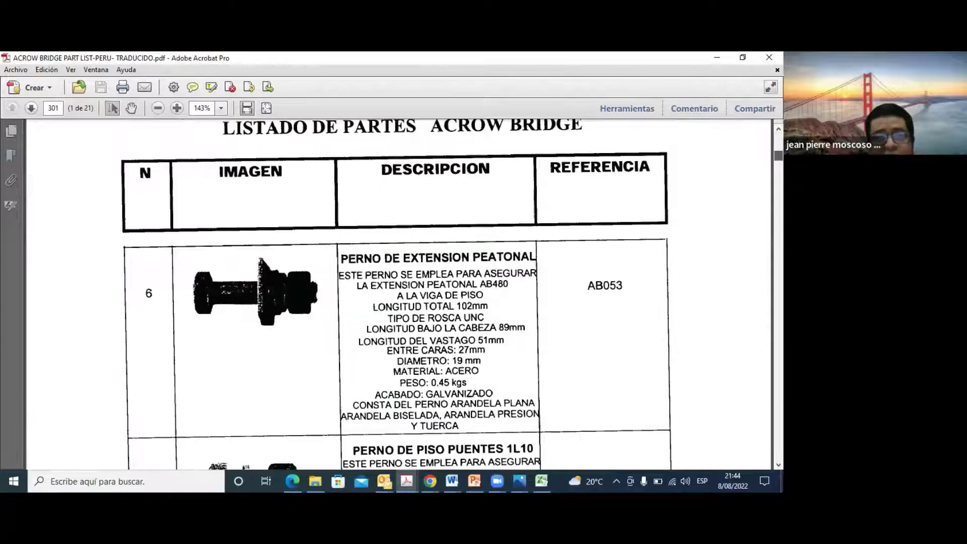
scroll(398, 292, "down", 20)
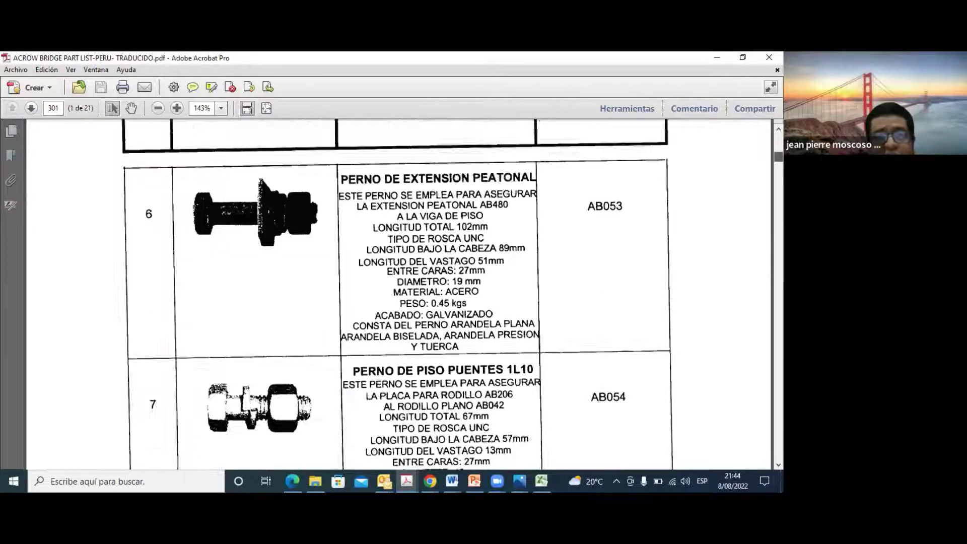
Browse the rest of the Acrow parts list through the floor beams and pin-hole gauges to the hand tools on page 318.
scroll(398, 292, "down", 20)
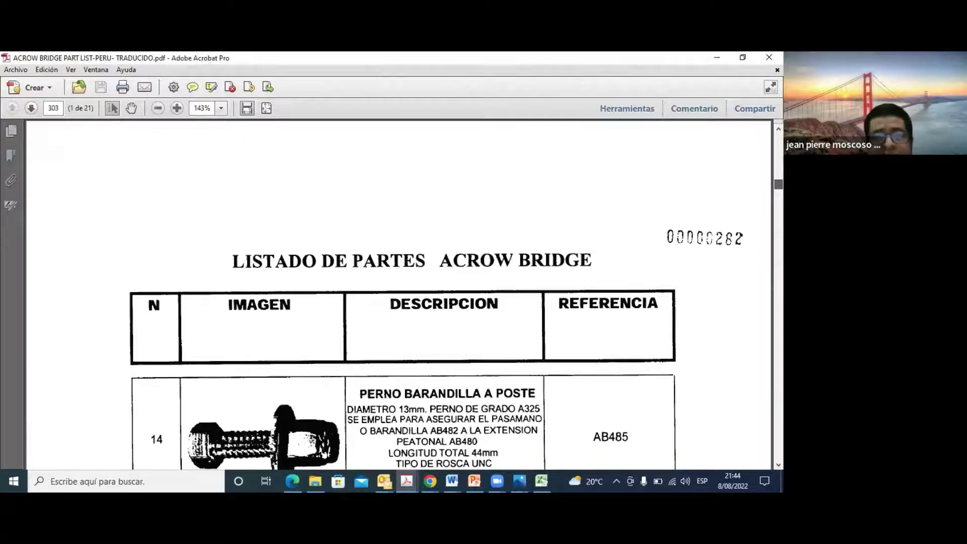
scroll(397, 292, "down", 20)
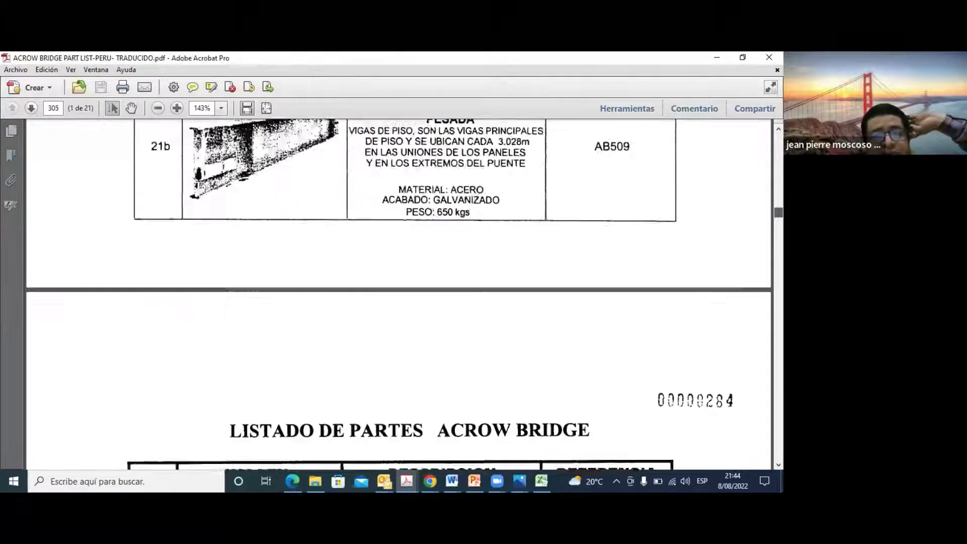
scroll(398, 292, "down", 20)
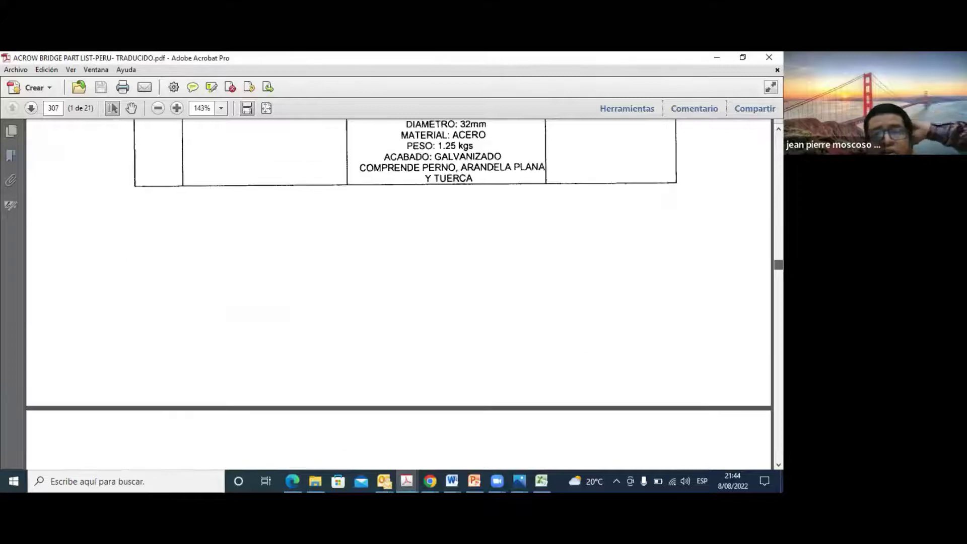
scroll(762, 356, "down", 20)
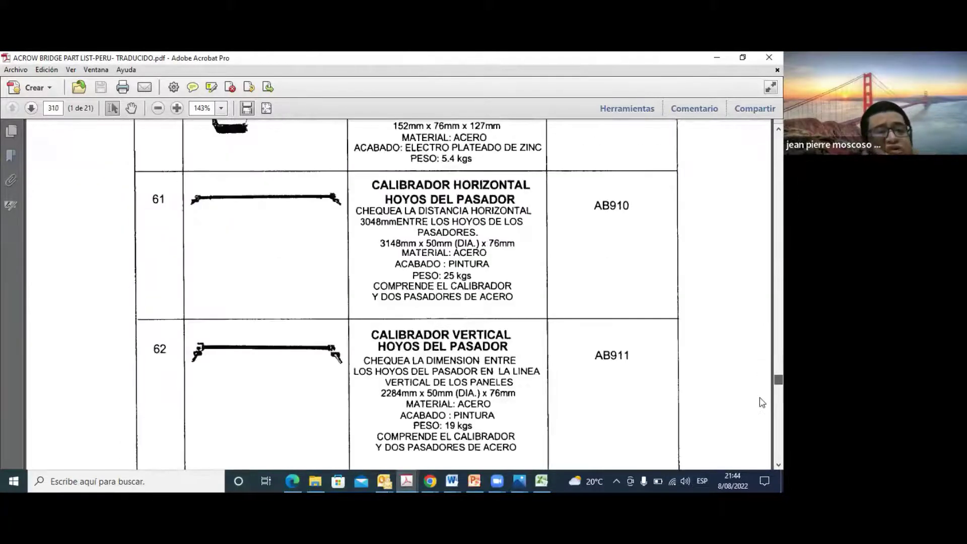
scroll(759, 397, "up", 12)
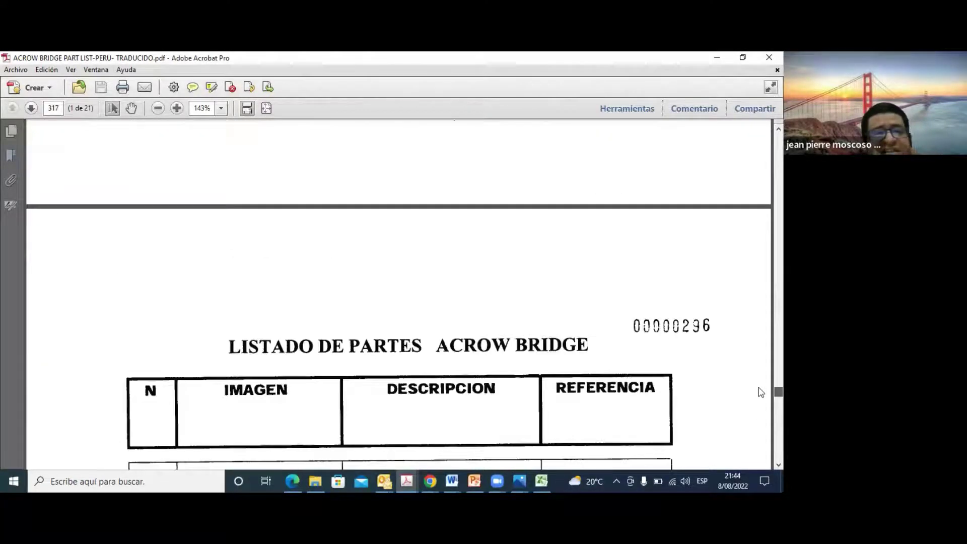
scroll(398, 292, "up", 15)
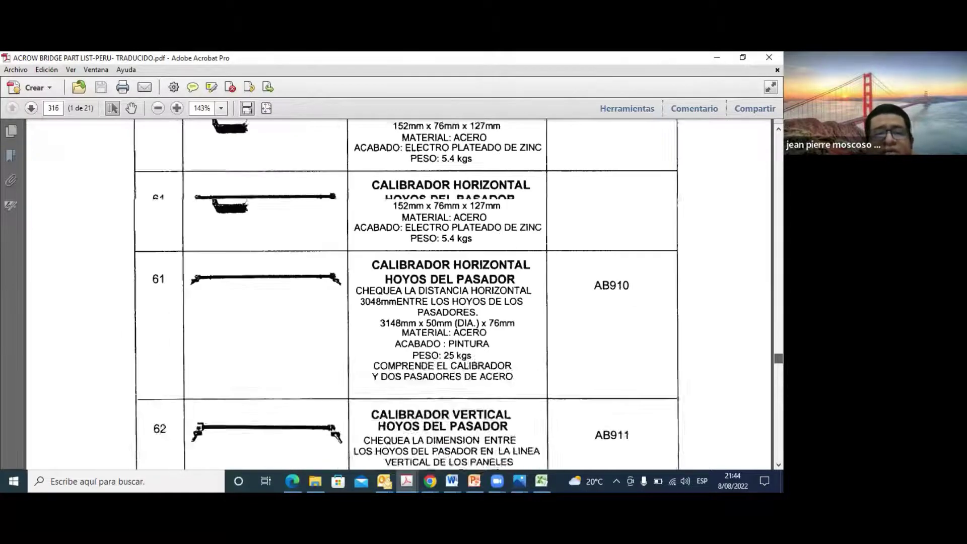
scroll(398, 293, "up", 2)
scroll(397, 292, "down", 20)
scroll(762, 434, "down", 15)
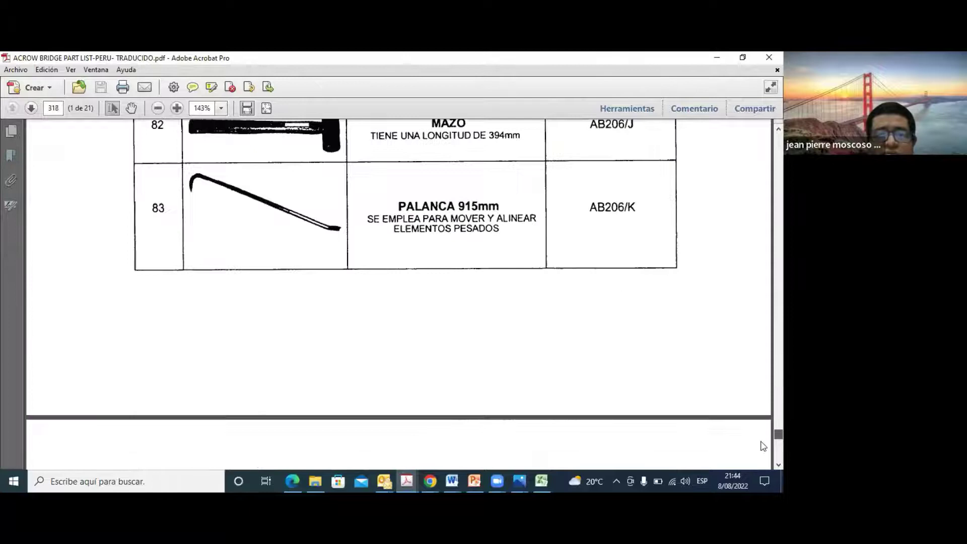
Go back through the parts list to the Panel de Cortante AB702 and Tornapunta AB703 entries on page 310.
scroll(763, 434, "up", 20)
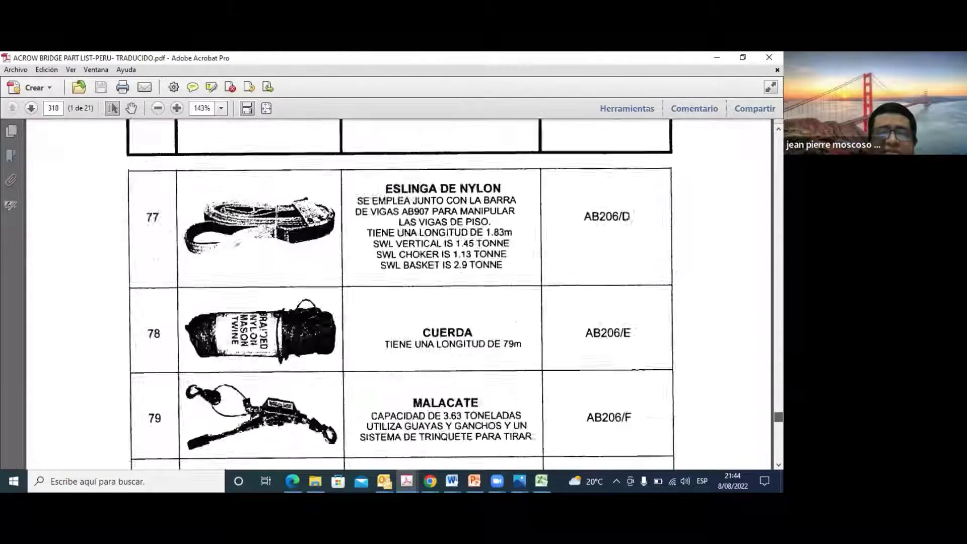
scroll(398, 292, "up", 20)
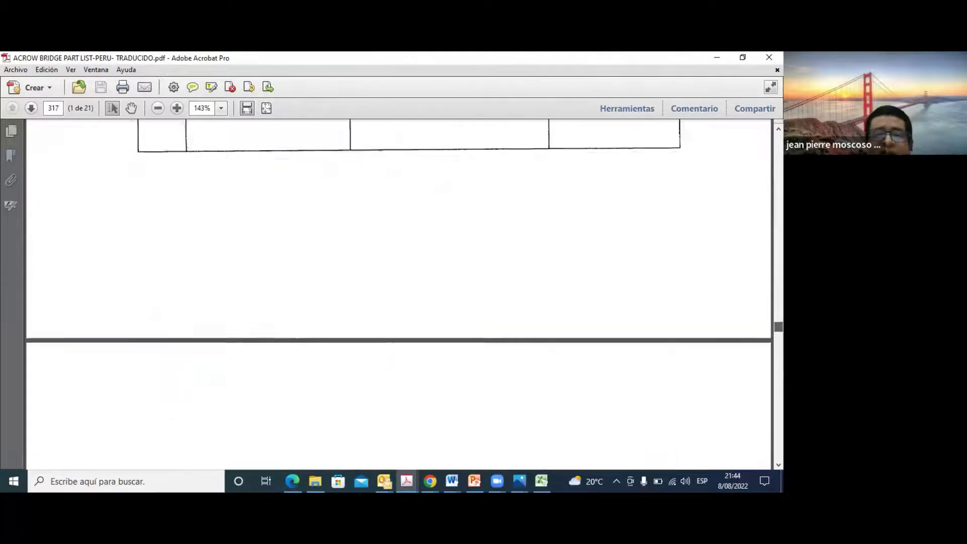
scroll(398, 292, "up", 8)
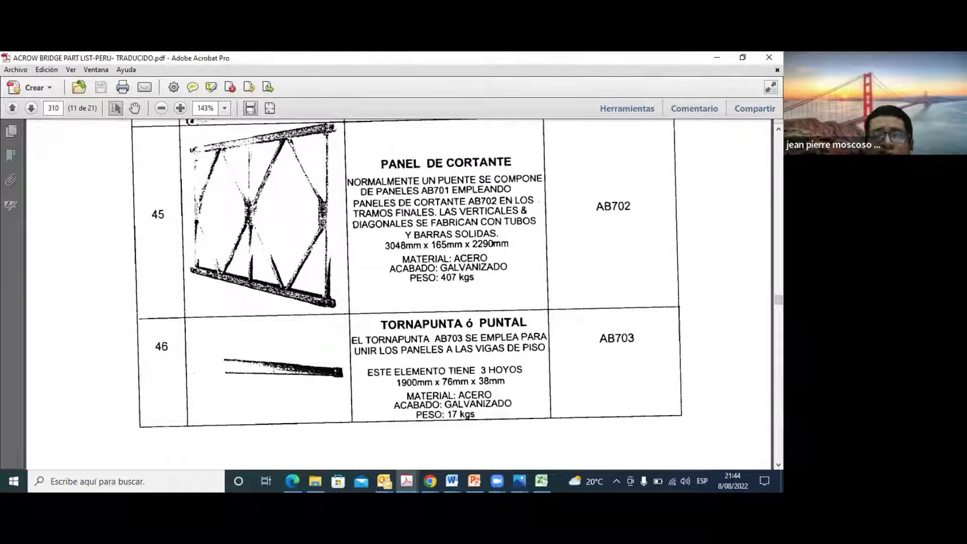
Return to the 1.MANUAL ACROW folder, open the PLANOS NARIZ LANZ L = 21.43 m HL93 PDF and view its roller layout and launching phase drawings.
key("alt+Tab")
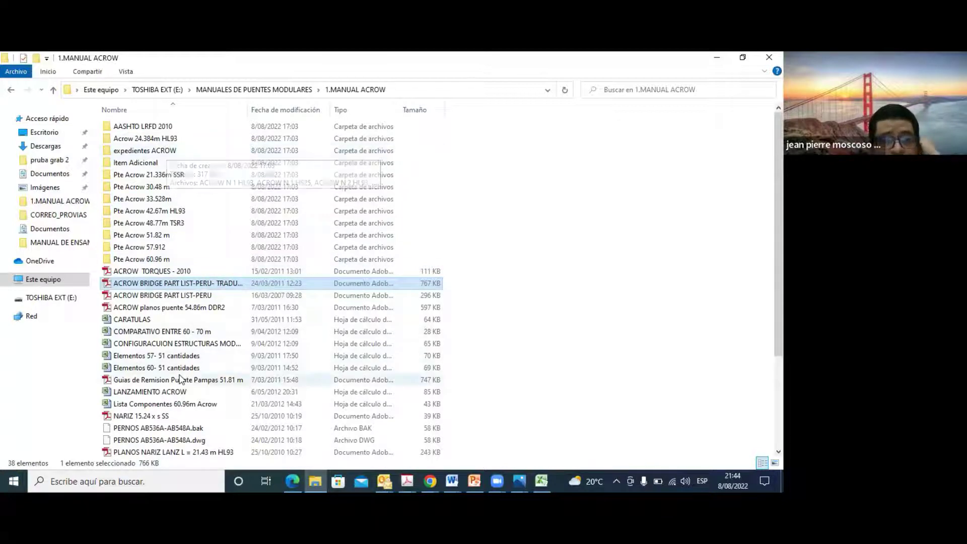
double_click(165, 452)
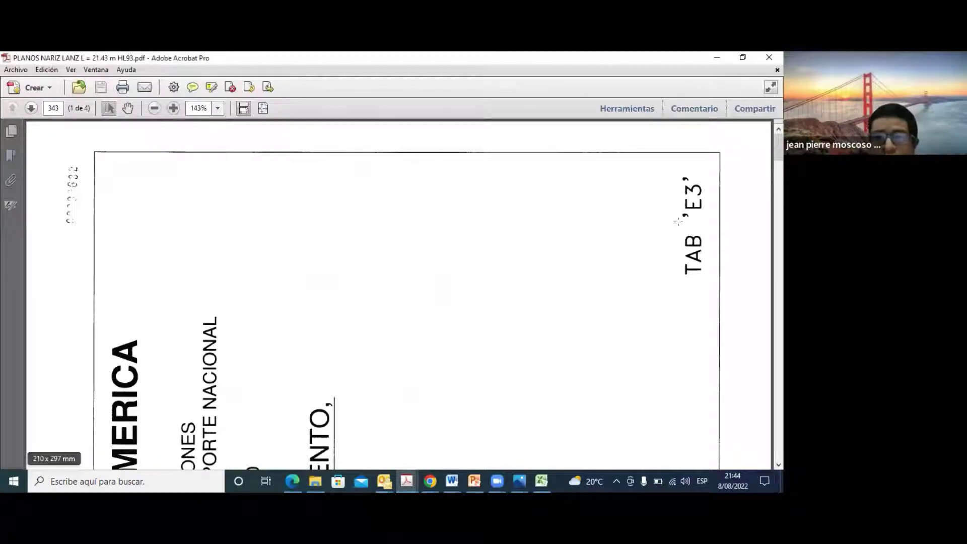
scroll(398, 295, "down", 15)
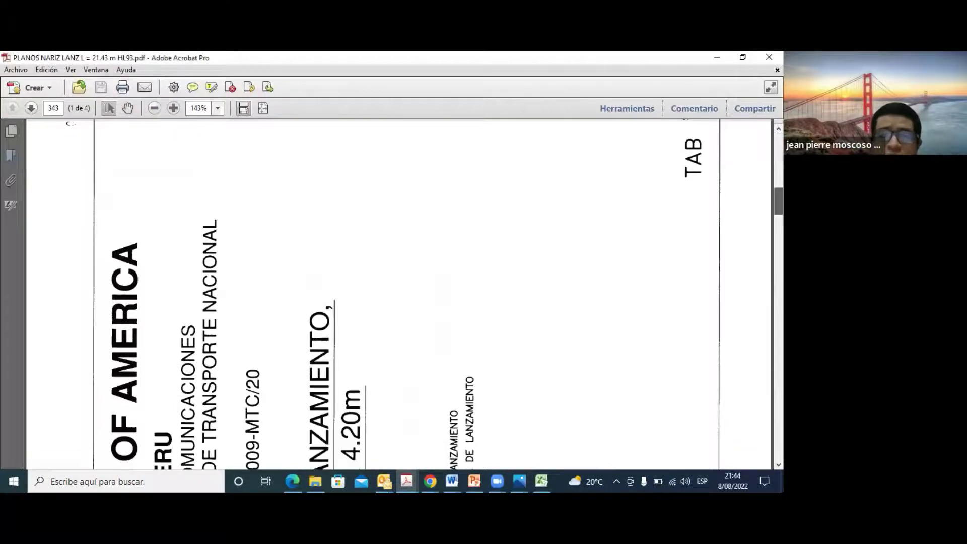
scroll(751, 423, "down", 20)
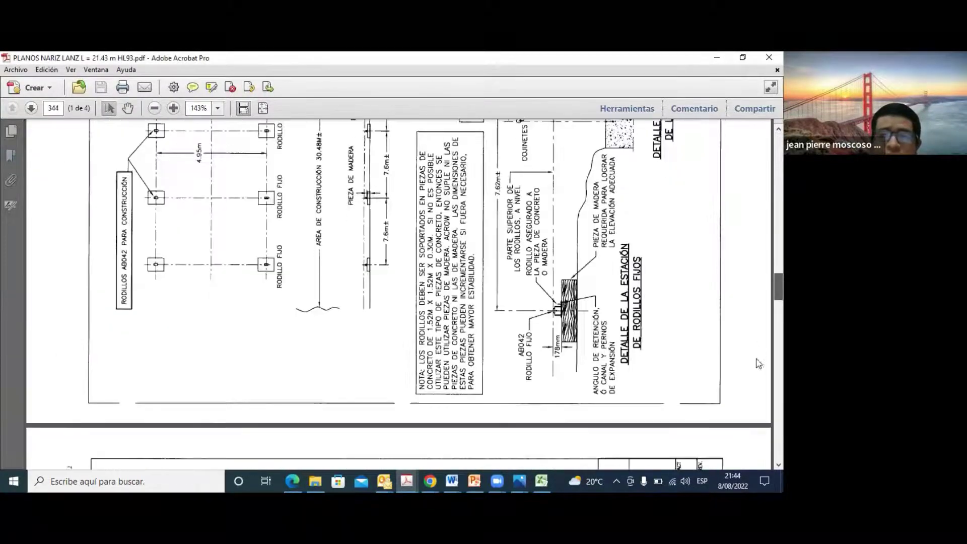
scroll(750, 423, "down", 10)
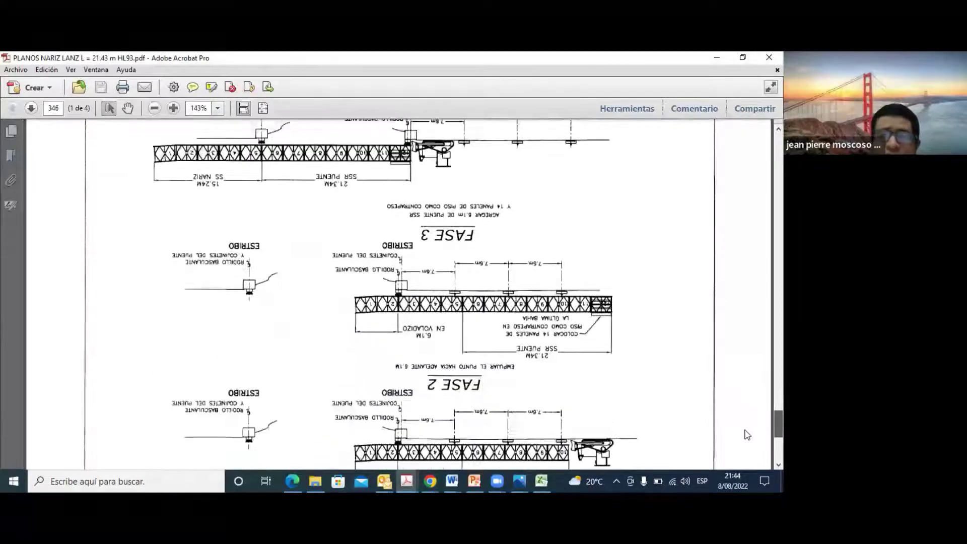
scroll(739, 375, "up", 15)
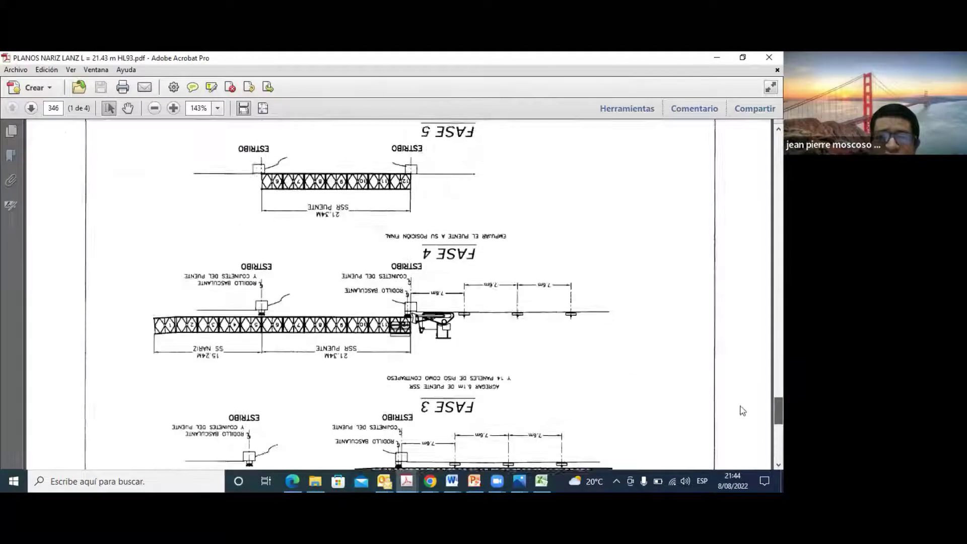
Review the launching nose PDF back from the launching phases through the nose plan and Corte A-A to the cover and roller plan.
scroll(738, 375, "up", 6)
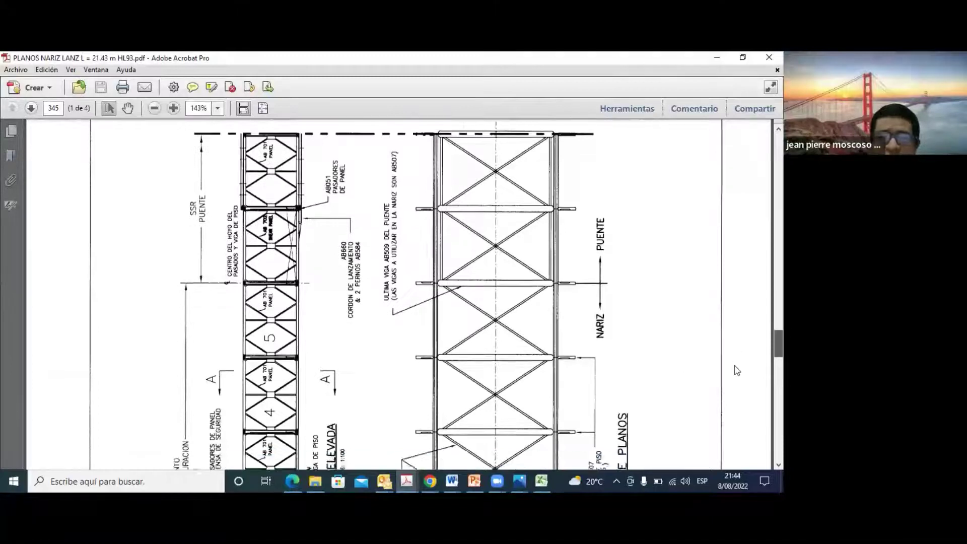
scroll(735, 373, "down", 5)
scroll(736, 373, "up", 2)
scroll(735, 370, "up", 10)
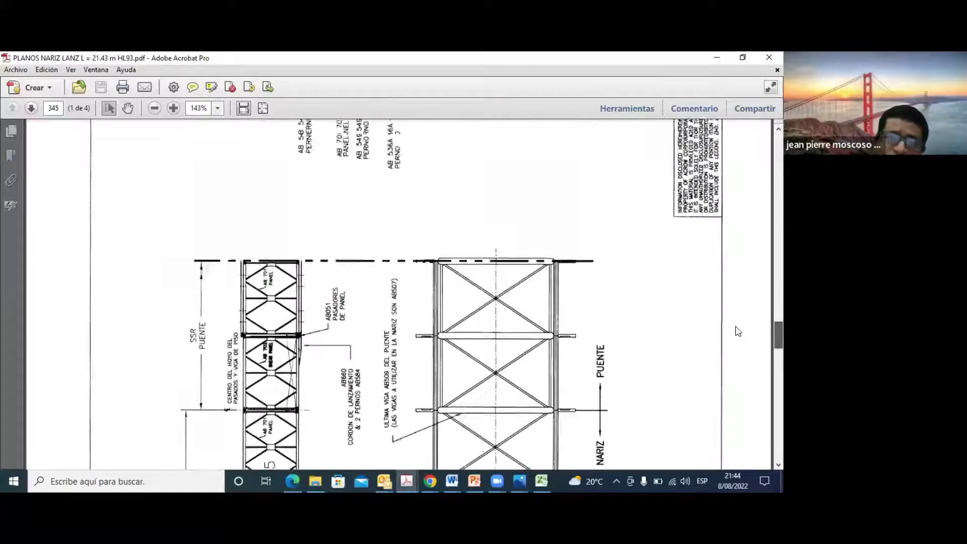
scroll(742, 303, "down", 5)
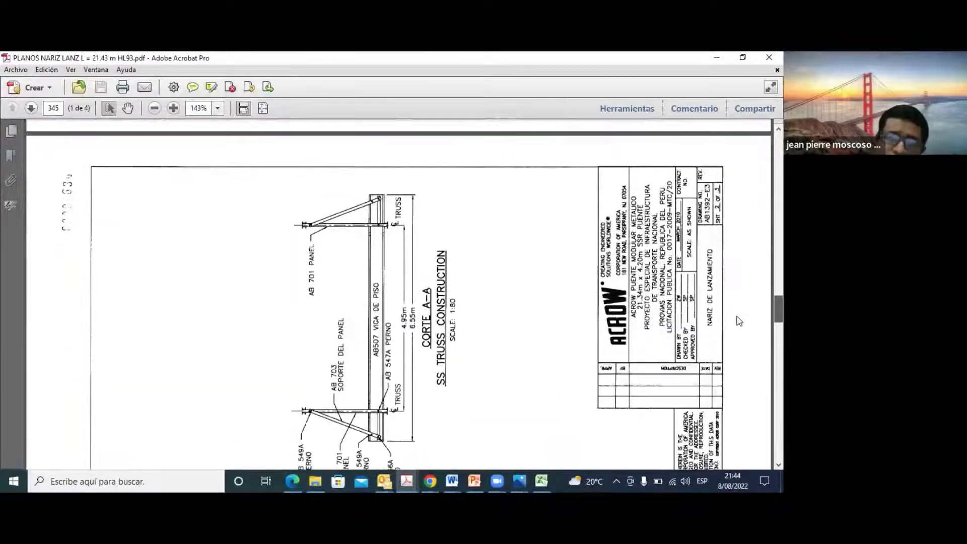
scroll(739, 321, "up", 15)
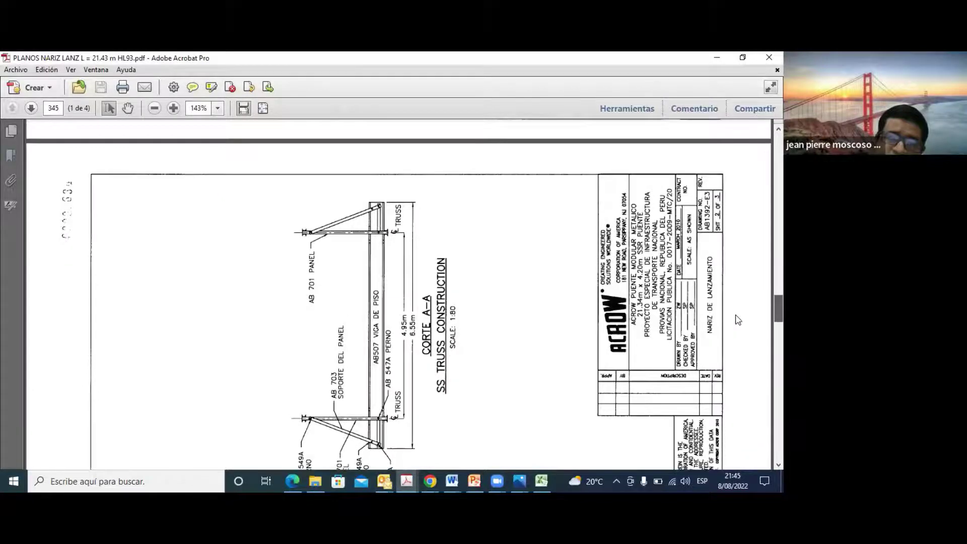
scroll(750, 220, "up", 15)
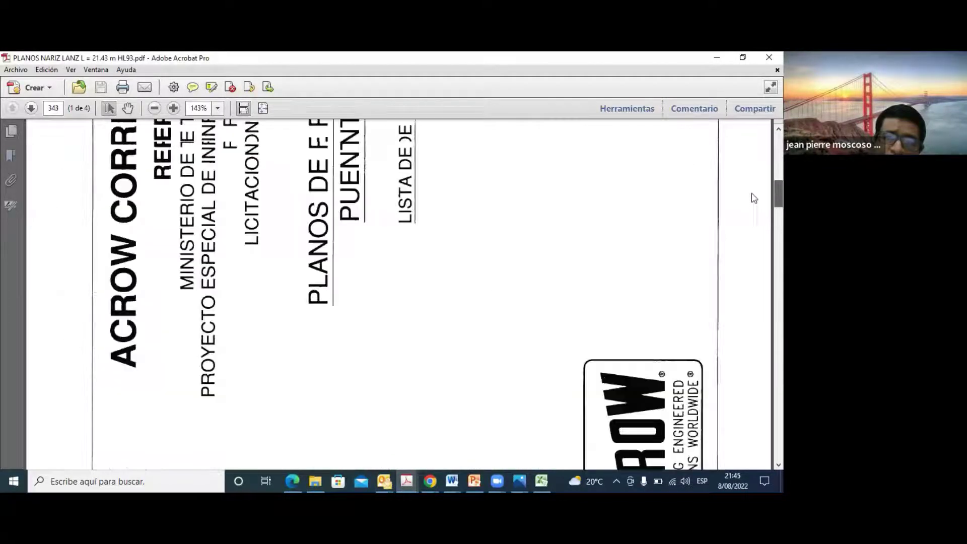
scroll(724, 221, "down", 15)
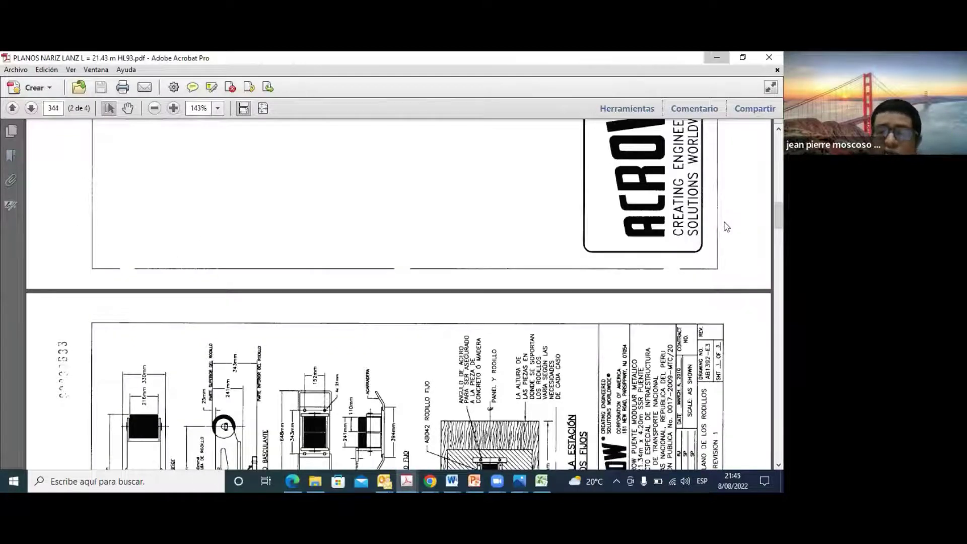
Switch to the 1.MANUAL ACROW folder, open the LANZAMIENTO ACROW workbook and look through its A1, AA2 and 8p+5ss sheets.
key("alt+Tab")
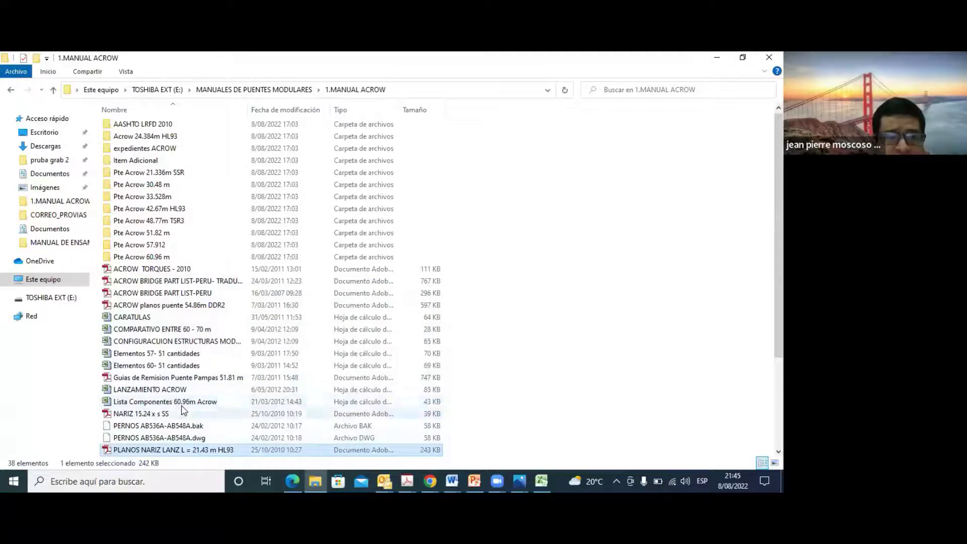
double_click(192, 388)
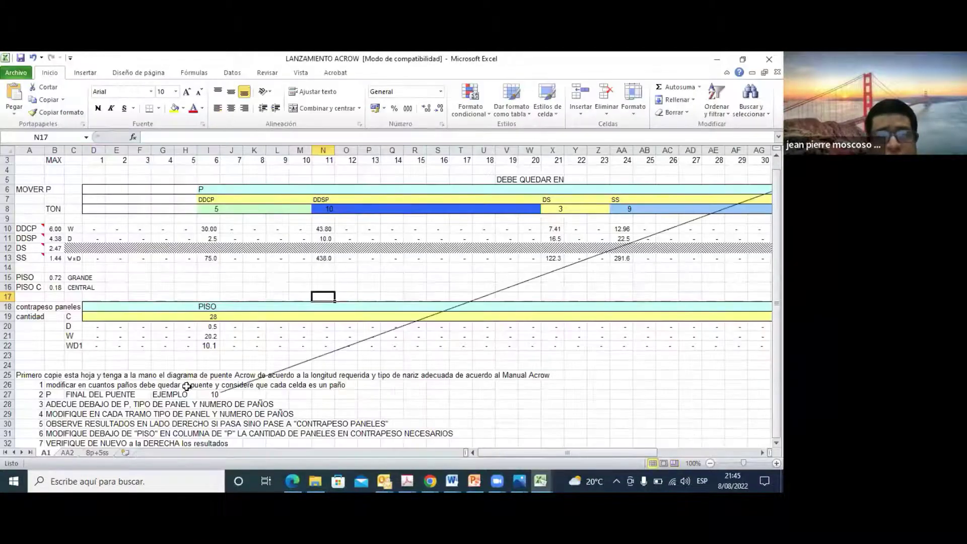
left_click(67, 452)
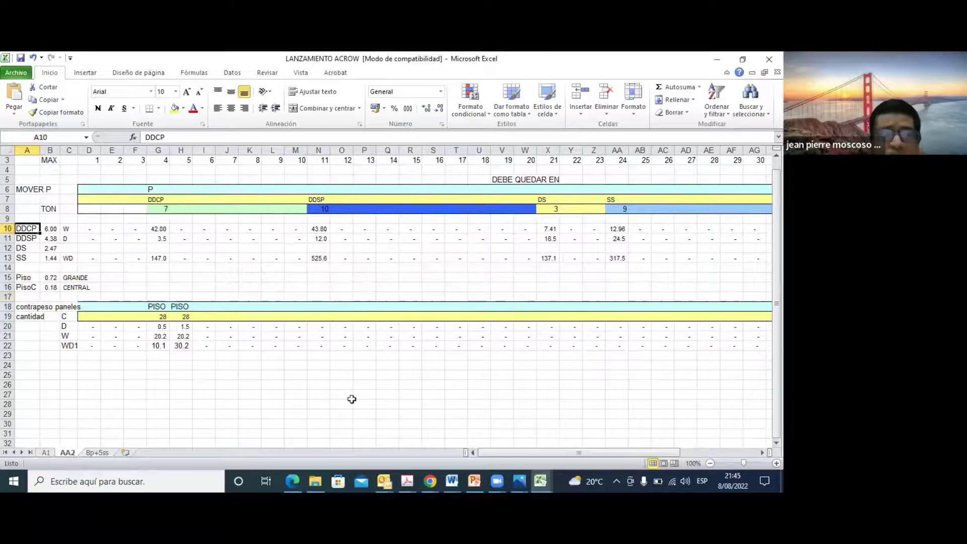
left_click(97, 453)
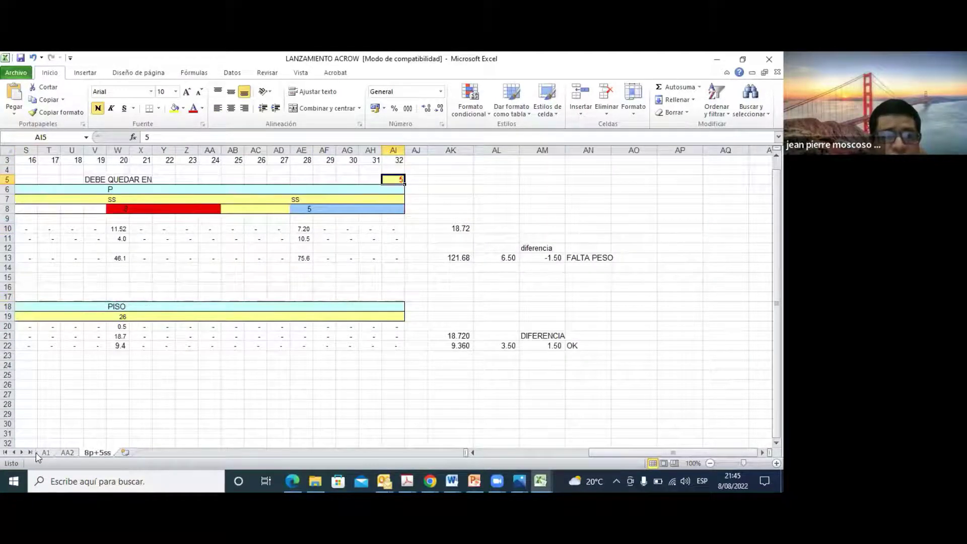
left_click(42, 453)
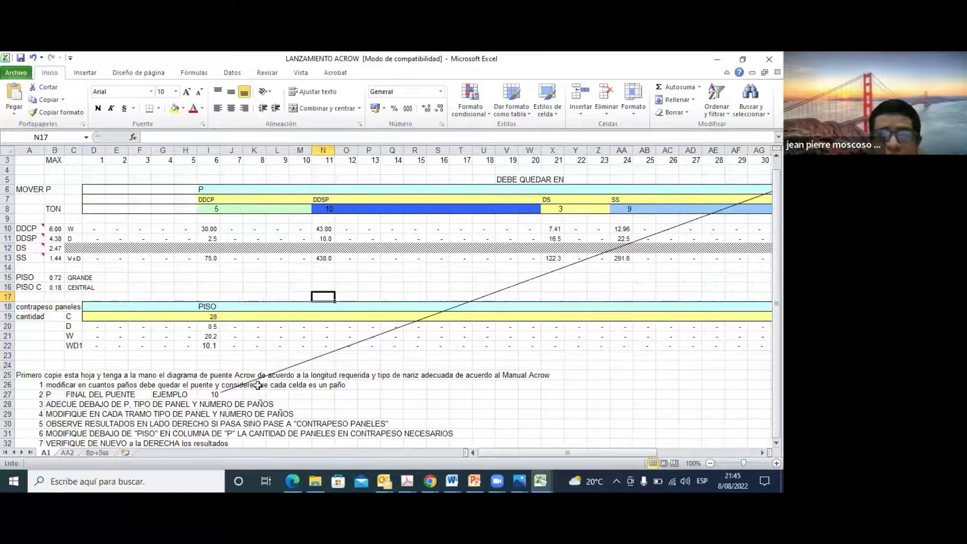
Inspect the PISO C weight and the formulas in I21 and X13 on sheet A1.
left_click(54, 286)
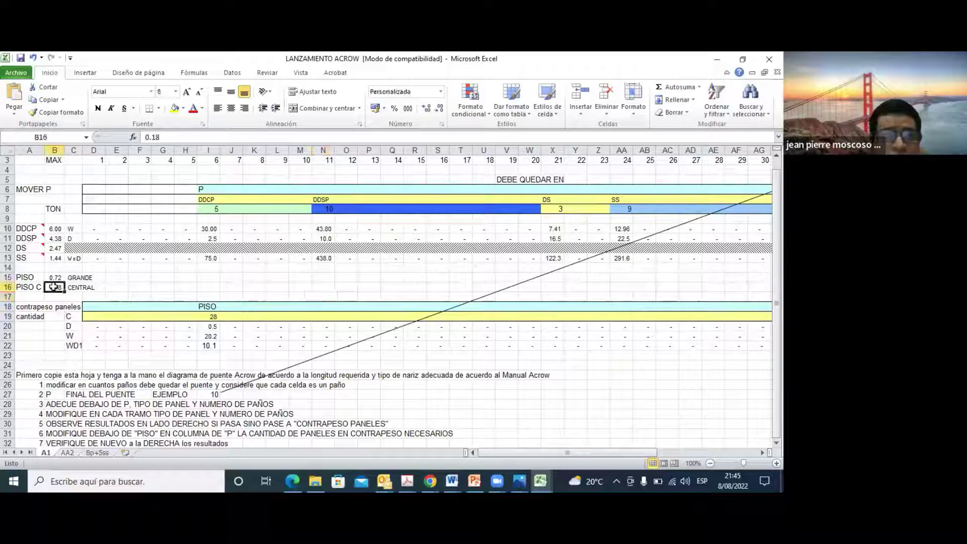
left_click(210, 335)
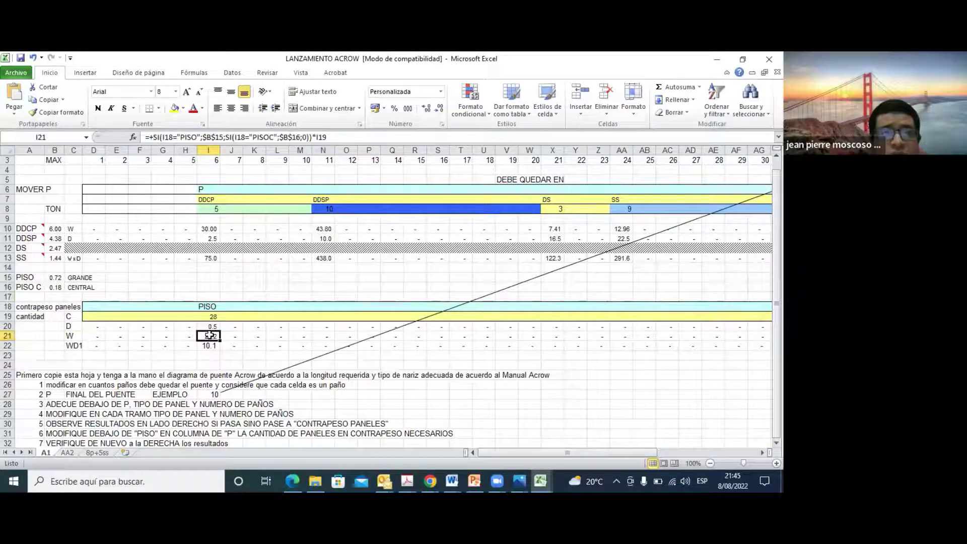
double_click(209, 335)
key("Escape")
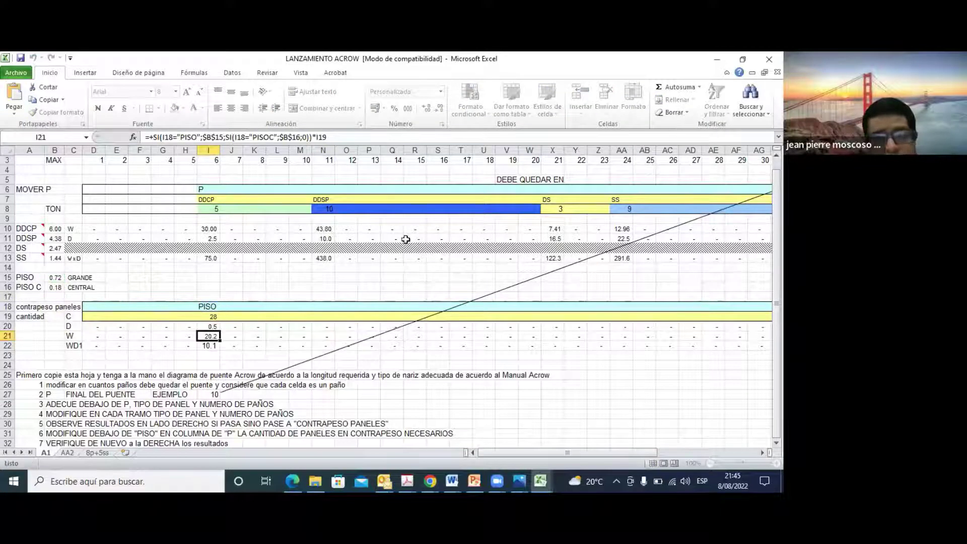
left_click(557, 258)
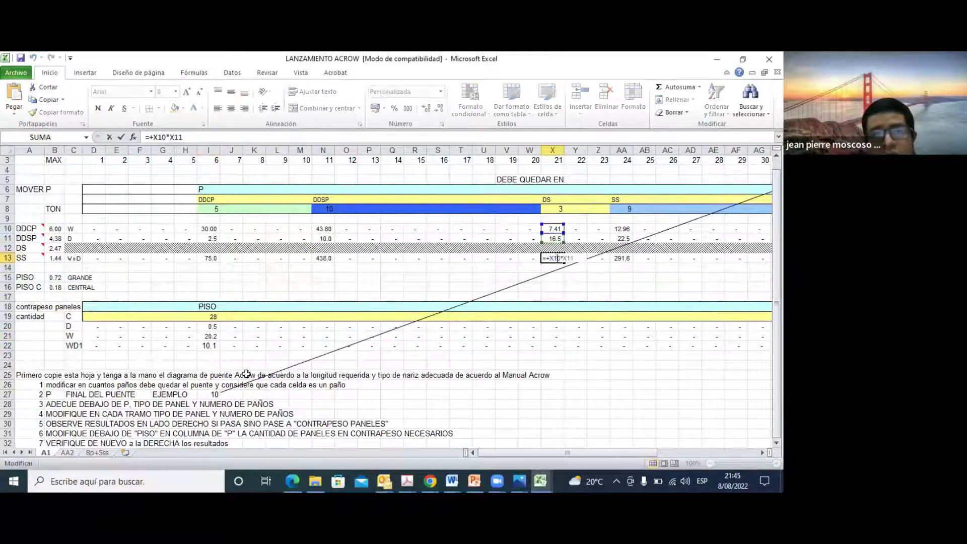
Check the DIFERENCIA formula in AM22 on the 8p+5ss sheet, close the workbook without saving and return to the 1.MANUAL ACROW folder.
left_click(98, 453)
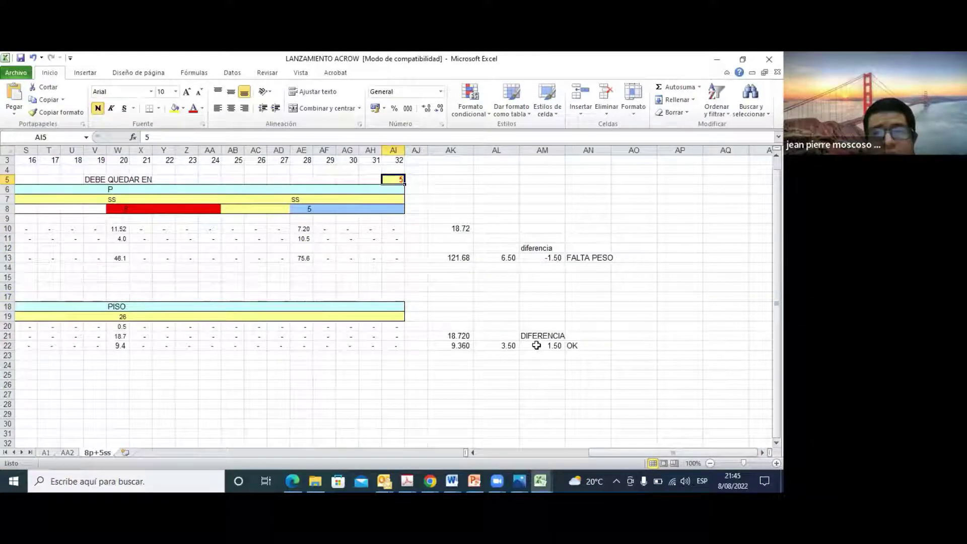
left_click(540, 345)
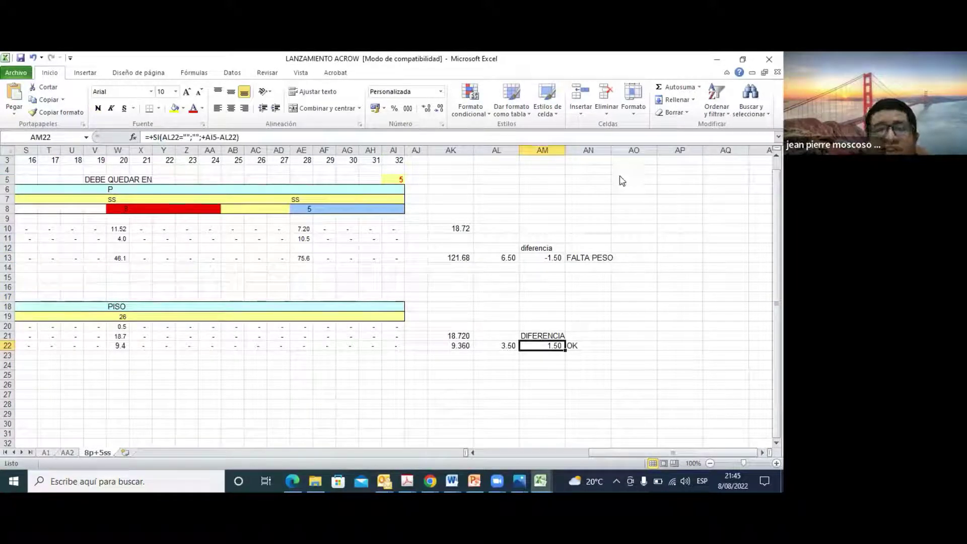
key("alt+F4")
left_click(379, 290)
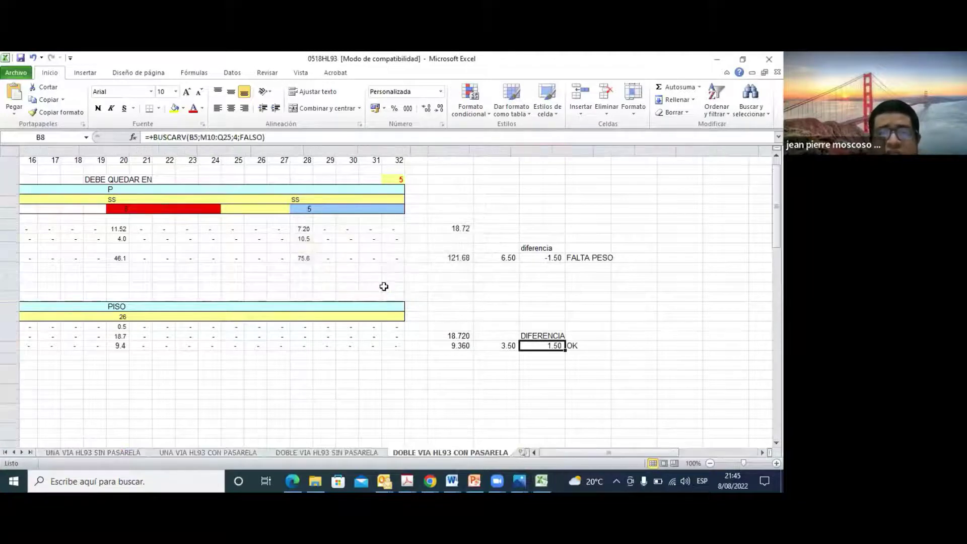
left_click(720, 58)
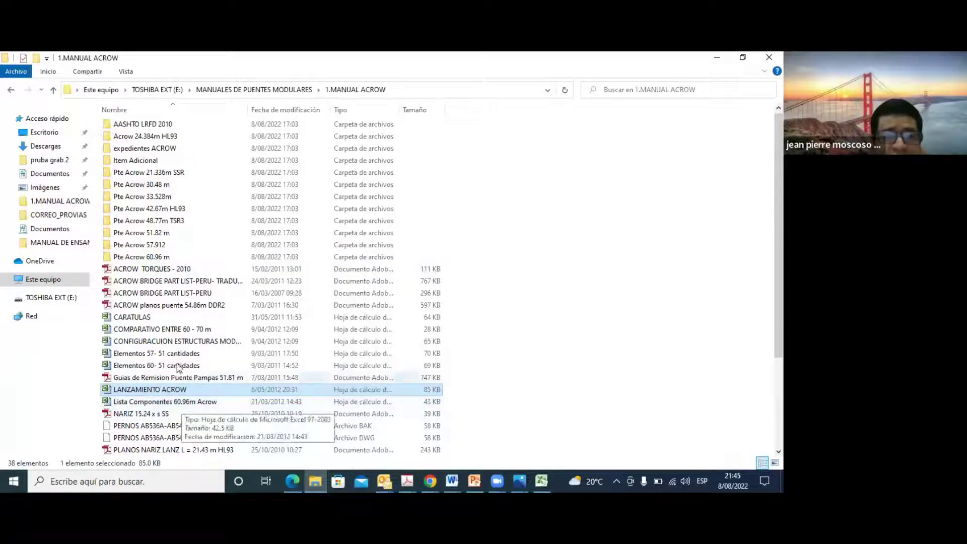
Open the COMPARATIVO ENTRE 60 - 70 m workbook and inspect the total weight formula for the 60 m bridge in J38.
double_click(171, 335)
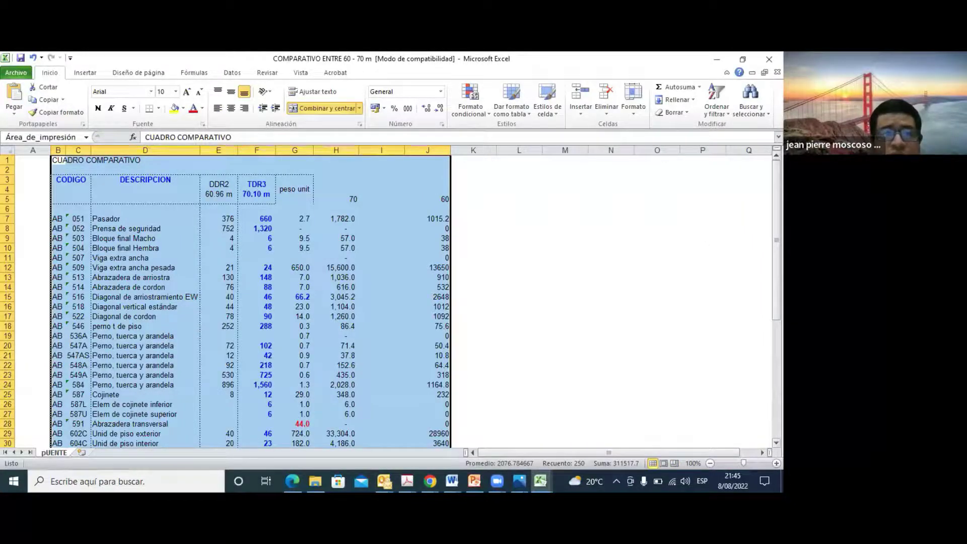
left_click_drag(776, 221, 776, 294)
double_click(441, 424)
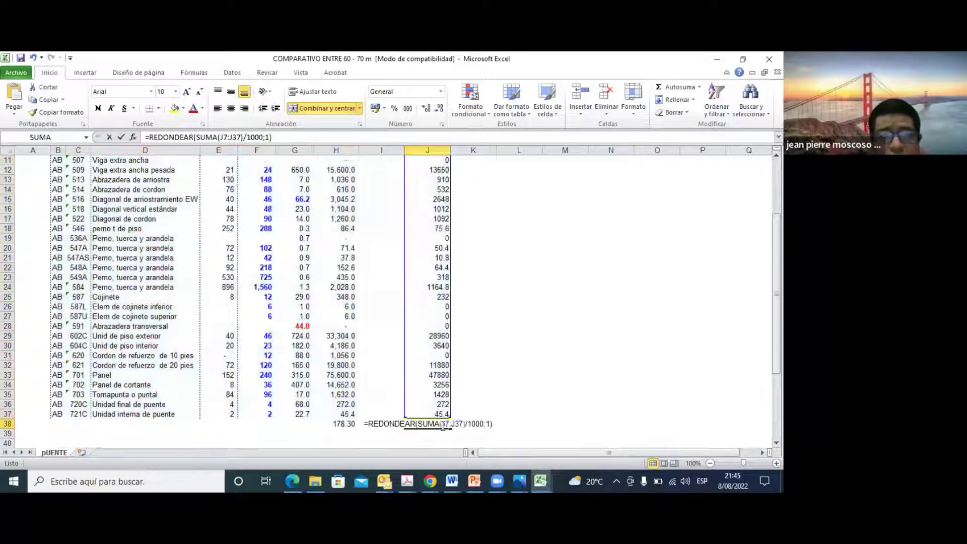
key("Escape")
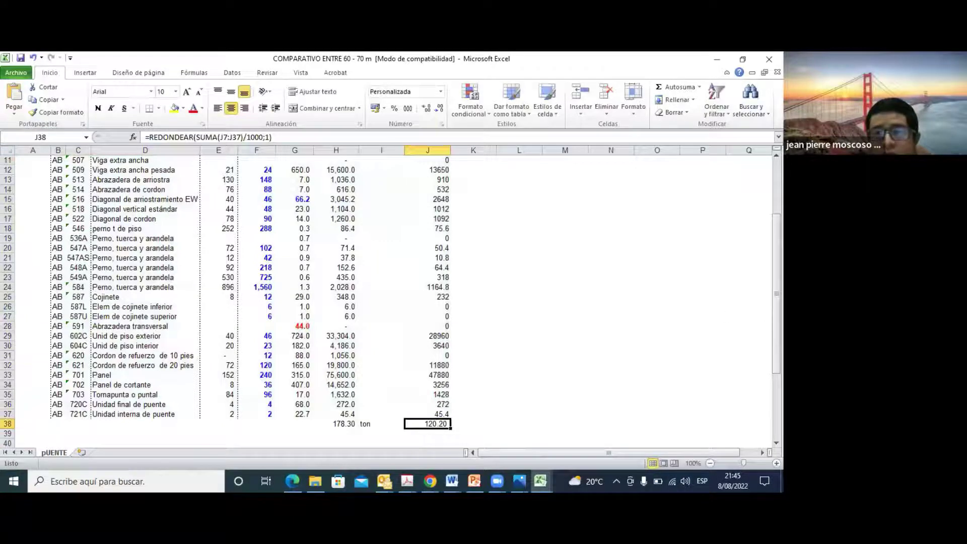
scroll(408, 264, "up", 4)
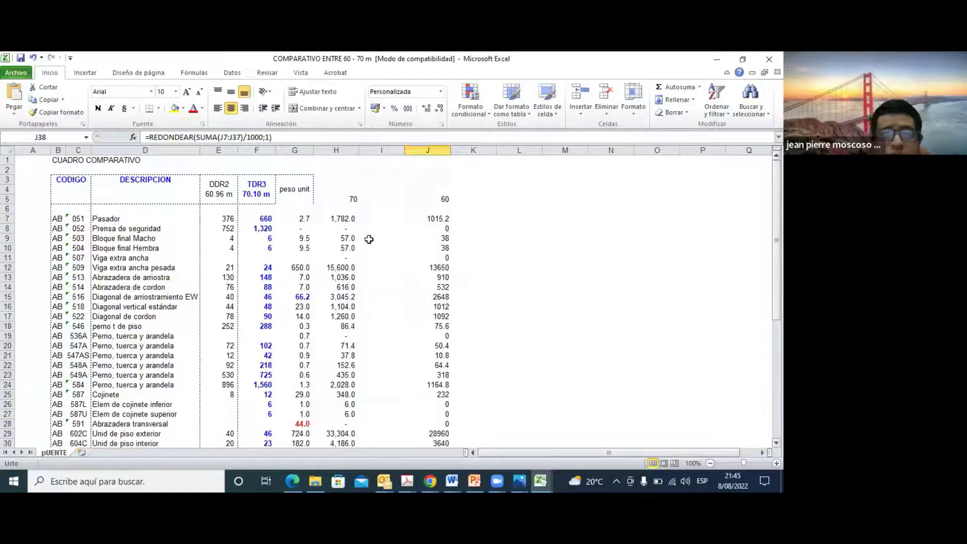
Inspect the component weight formulas for the 70 m bridge in H8 and H10 of the comparison table.
left_click(352, 227)
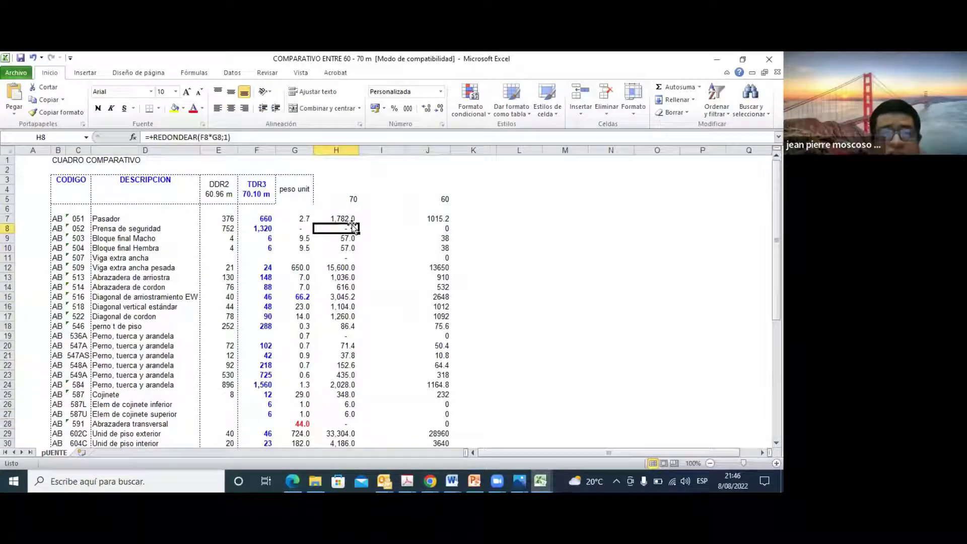
left_click(301, 251)
left_click(334, 246)
double_click(333, 247)
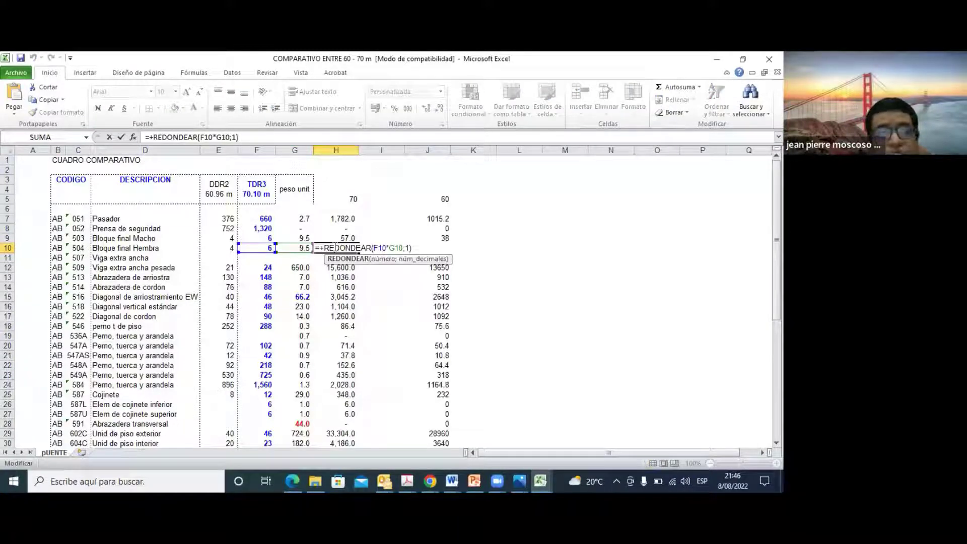
key("Escape")
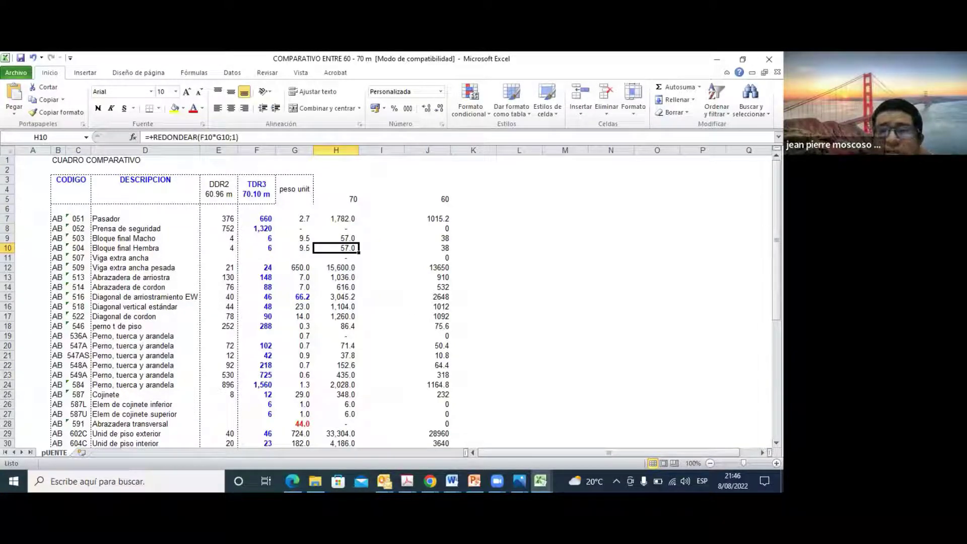
Look over the full comparison table, close its workbook without saving and return to the 1.MANUAL ACROW folder.
scroll(759, 351, "down", 7)
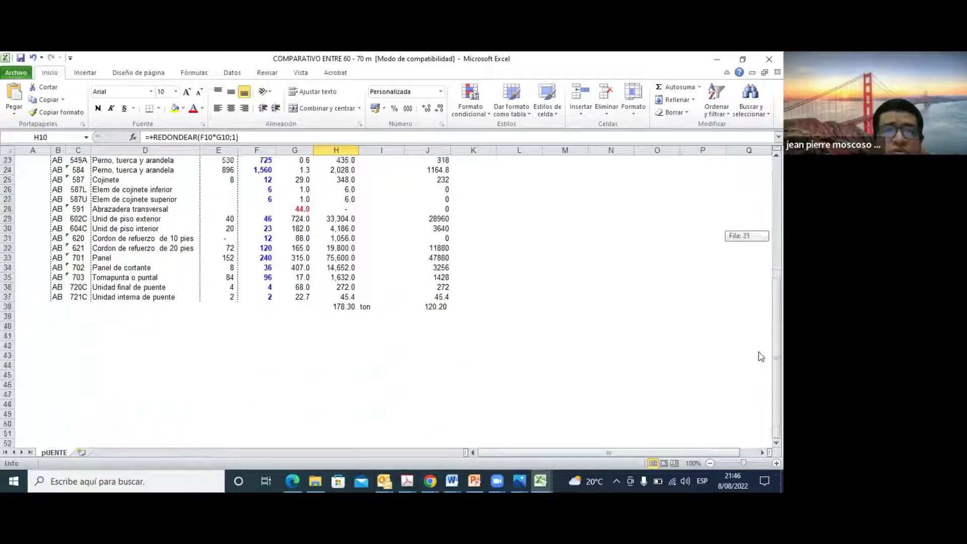
scroll(759, 352, "up", 7)
left_click(768, 59)
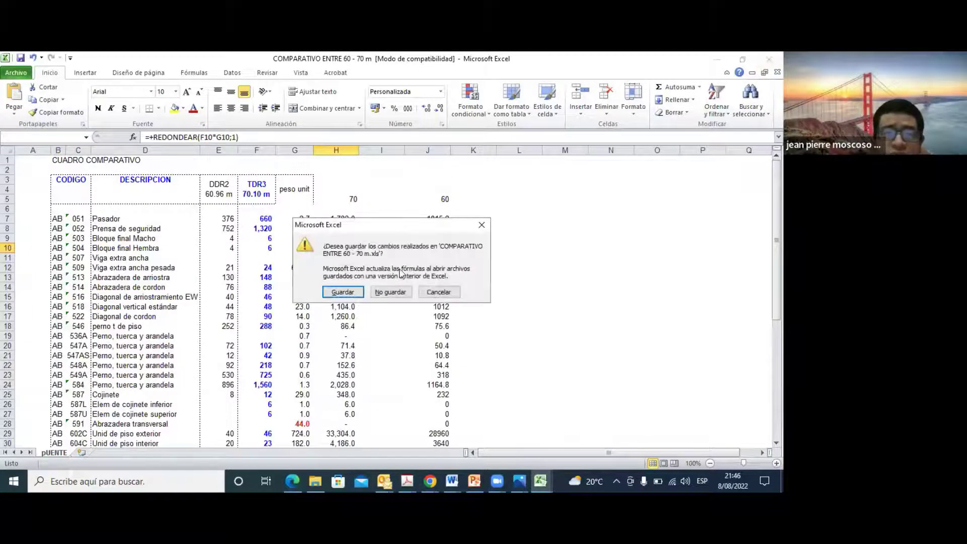
left_click(380, 292)
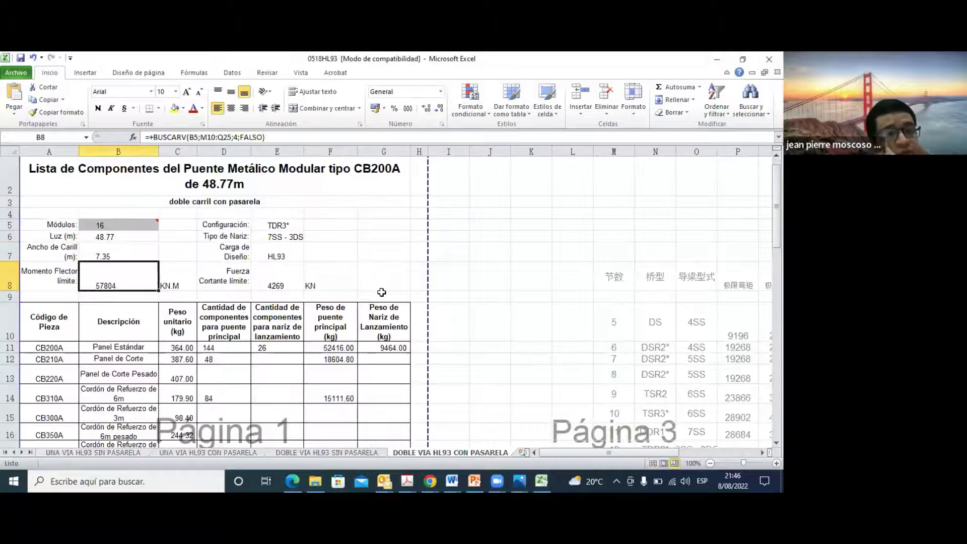
left_click(716, 58)
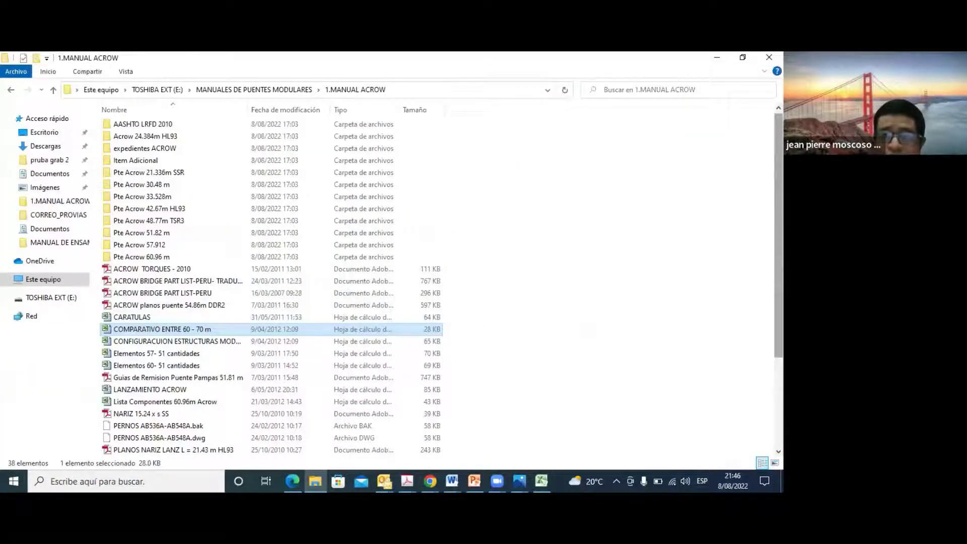
Open the secuencia de lanzamiento san juan workbook and examine the first launching stage's module row and its triangular support.
scroll(779, 237, "down", 4)
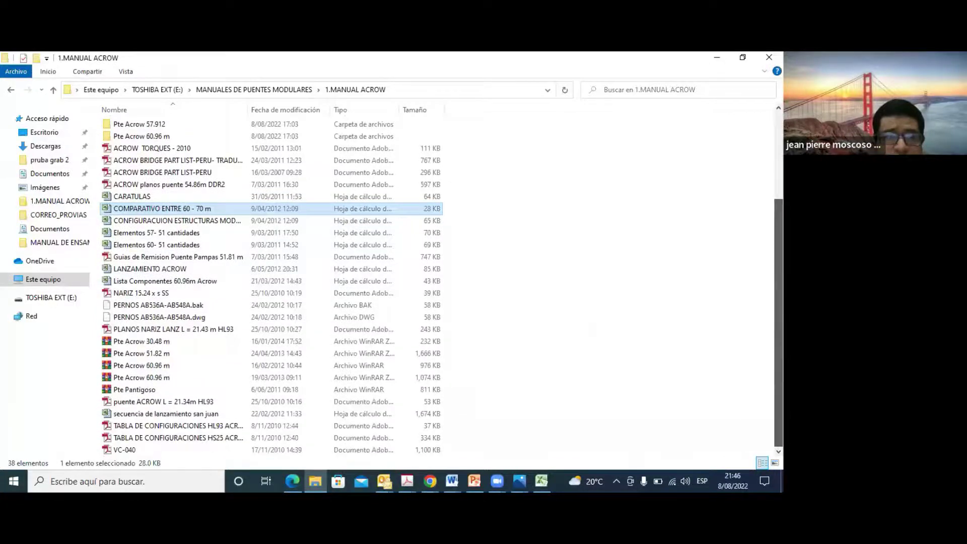
left_click(192, 414)
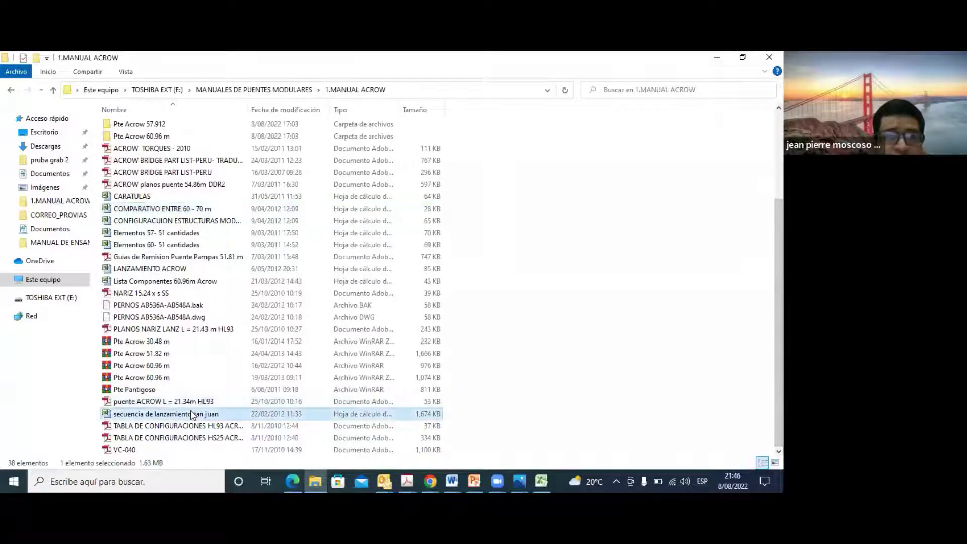
double_click(191, 414)
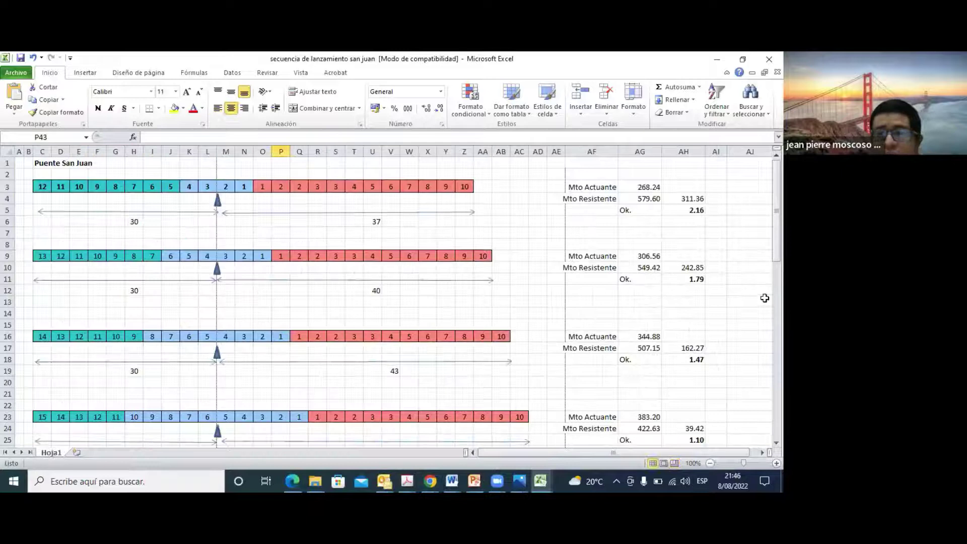
left_click_drag(776, 243, 757, 211)
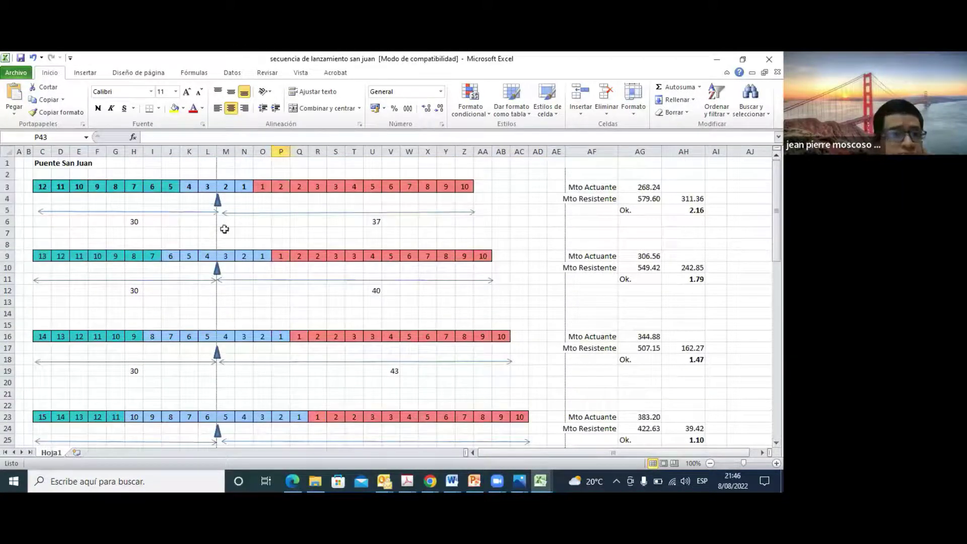
left_click(46, 190)
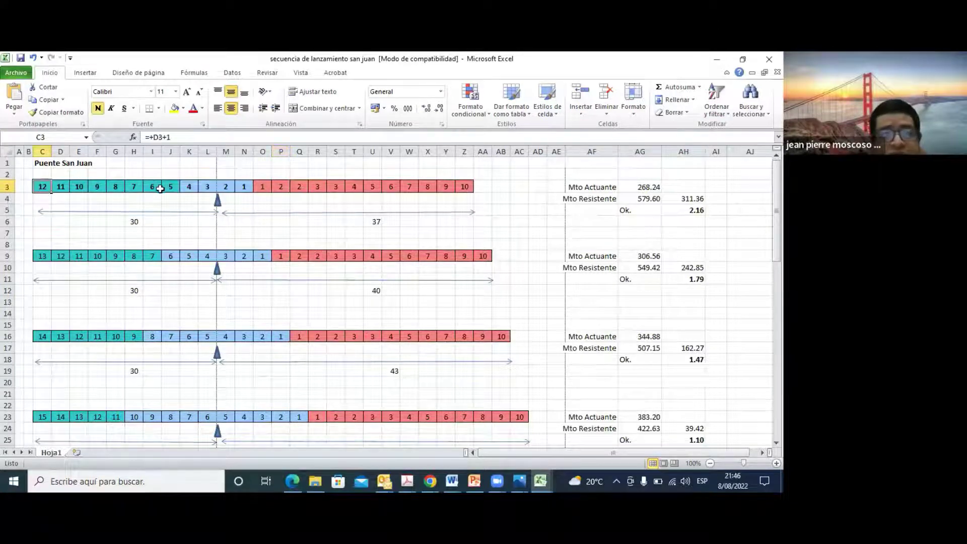
left_click(217, 200)
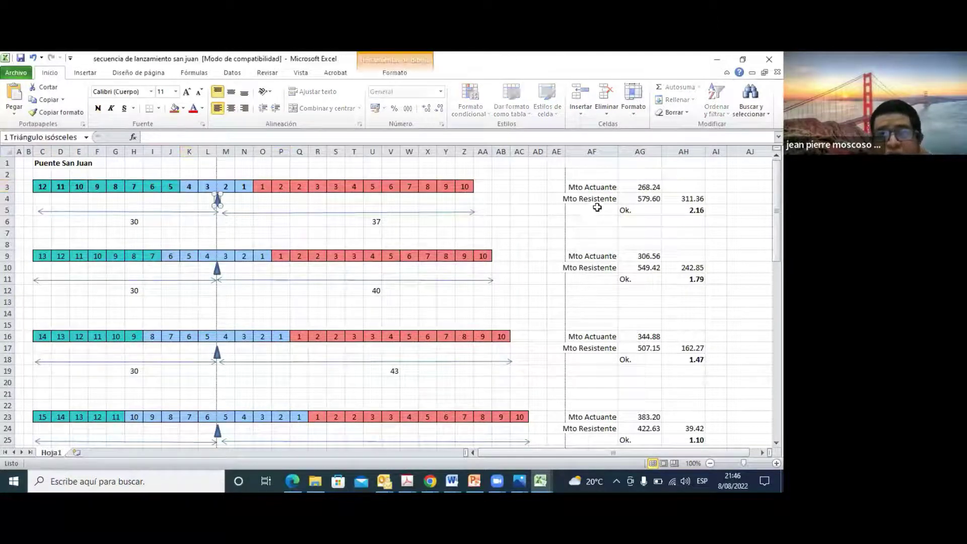
Inspect the Mto Actuante formula in AG3 and the Mto Resistente formula in AG4 for the first launching stage.
double_click(644, 188)
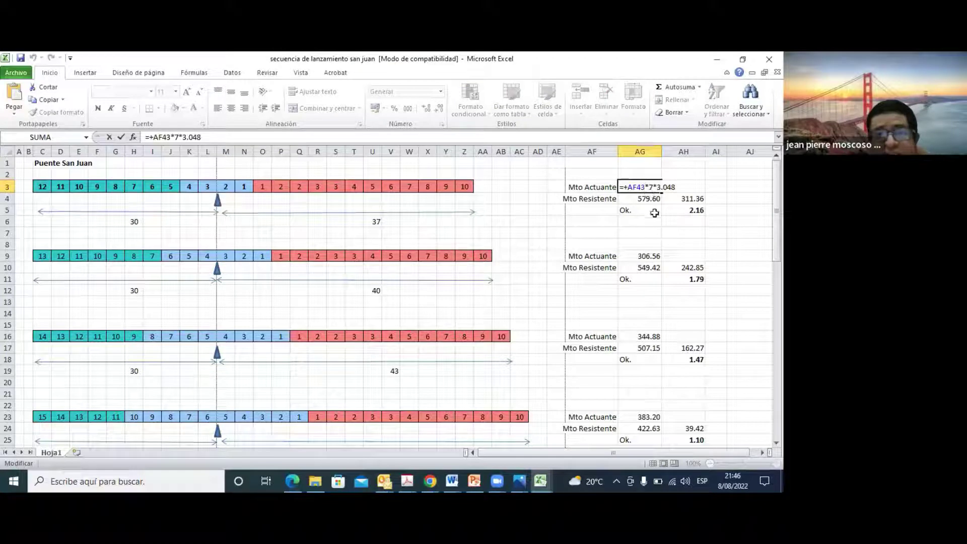
key("Escape")
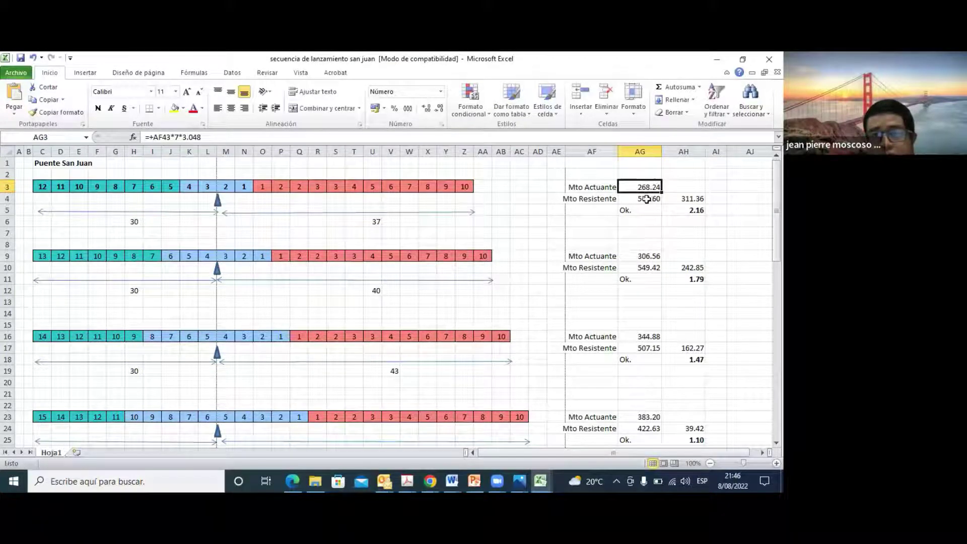
double_click(647, 199)
key("Escape")
Check the moment difference in AH24 and the resisting-to-acting moment ratio formula in AH25 for the fourth launching stage.
left_click_drag(776, 210, 776, 256)
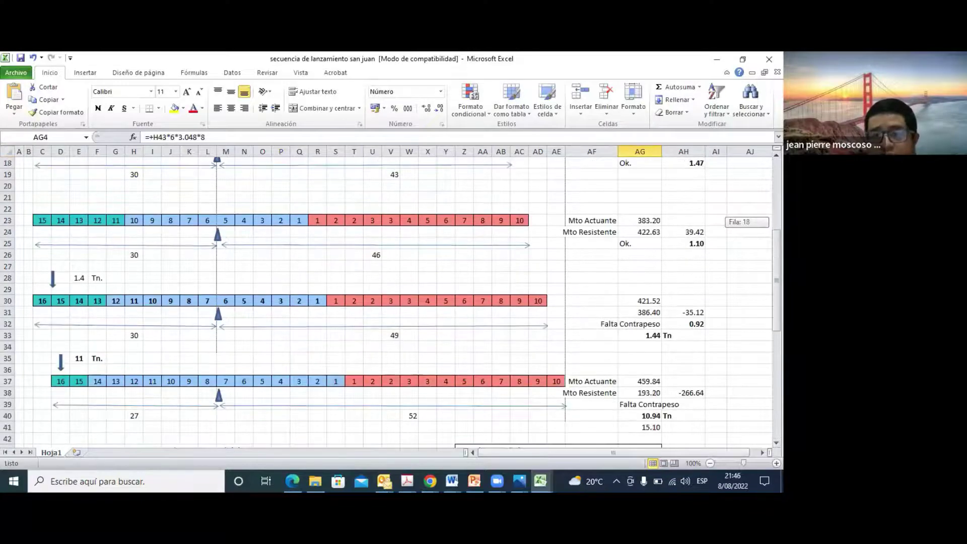
mouse_move(776, 280)
left_mouse_down()
mouse_move(776, 293)
mouse_move(776, 284)
left_mouse_up()
left_click(695, 232)
key("ctrl+n")
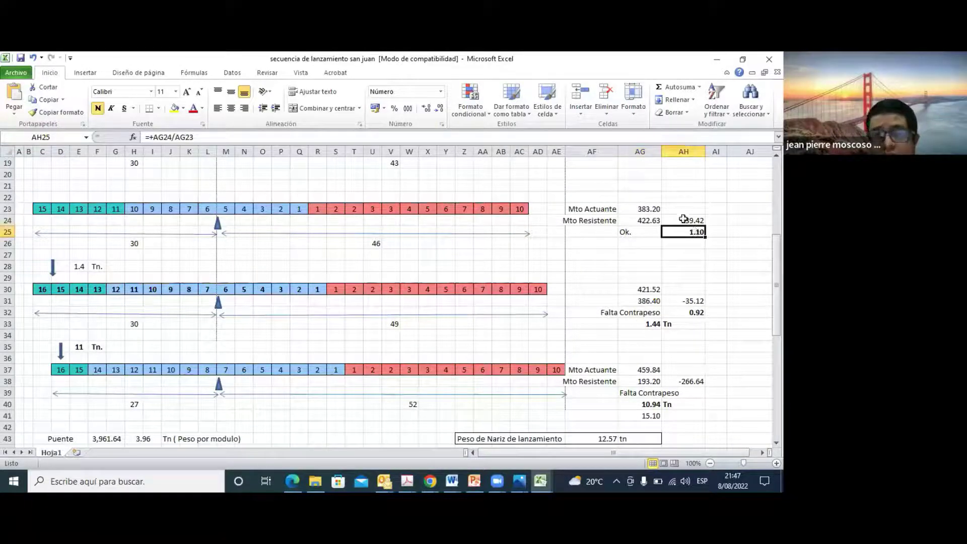
left_click(691, 222)
left_click(684, 230)
double_click(683, 230)
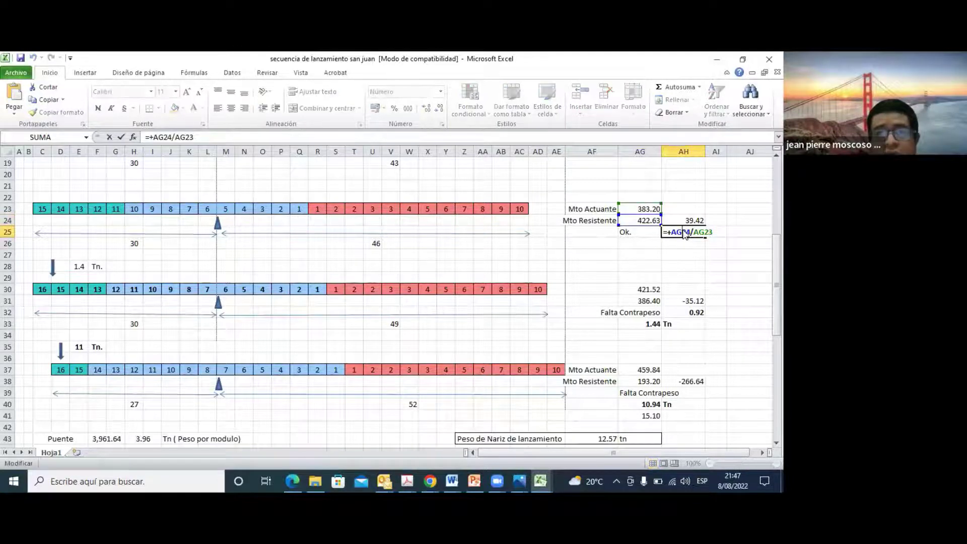
key("Escape")
Inspect the Peso de Nariz de lanzamiento formula in AF43 and the nose weight cell it references.
left_click_drag(776, 252, 776, 275)
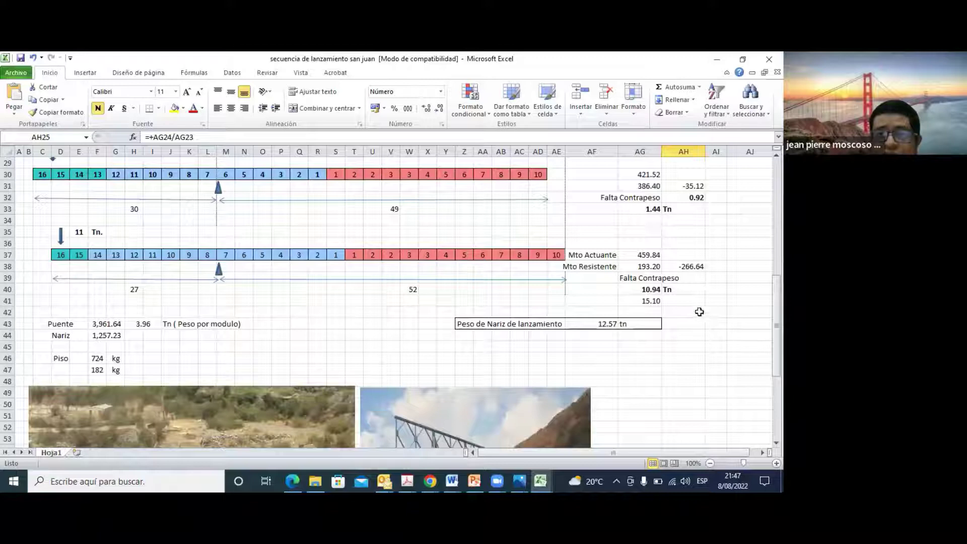
left_click_drag(775, 317, 776, 331)
double_click(607, 243)
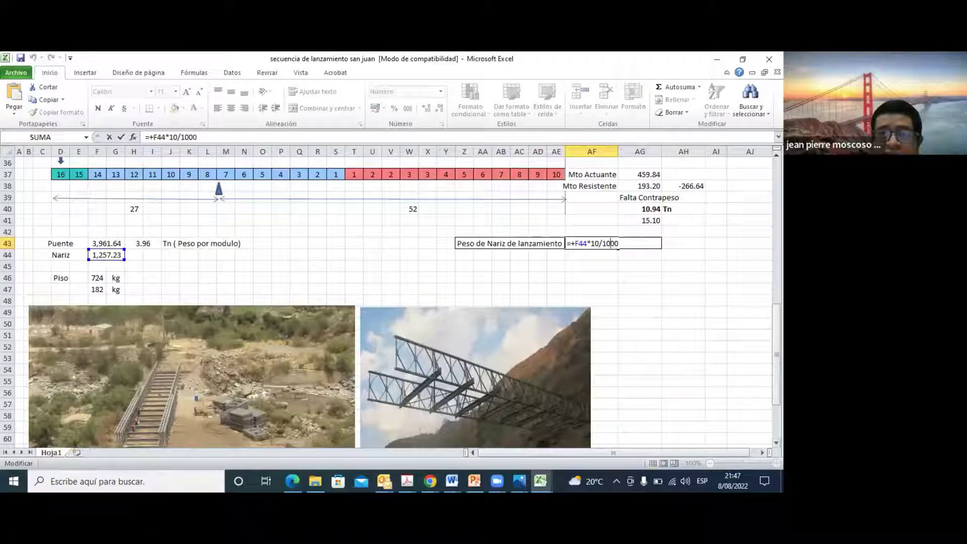
left_click_drag(776, 352, 776, 305)
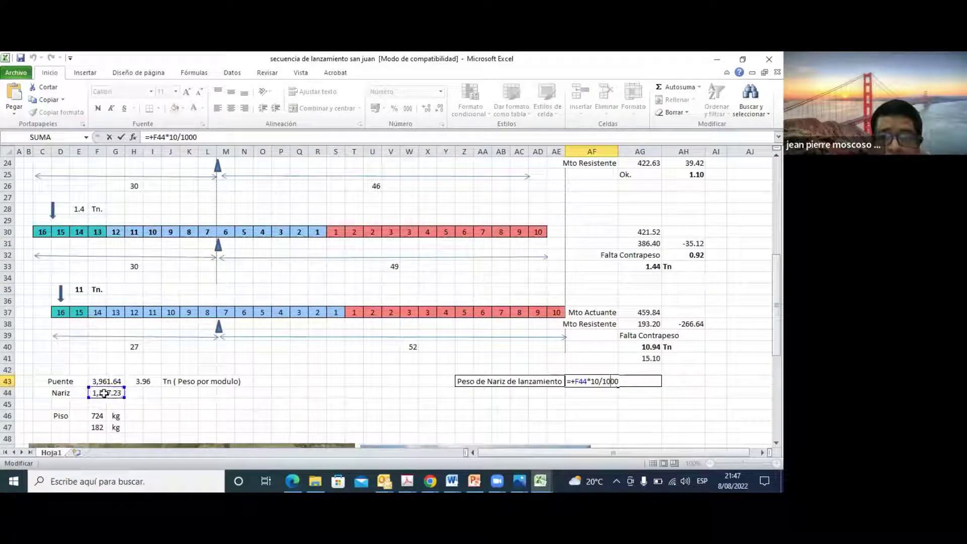
key("Left")
key("Left")
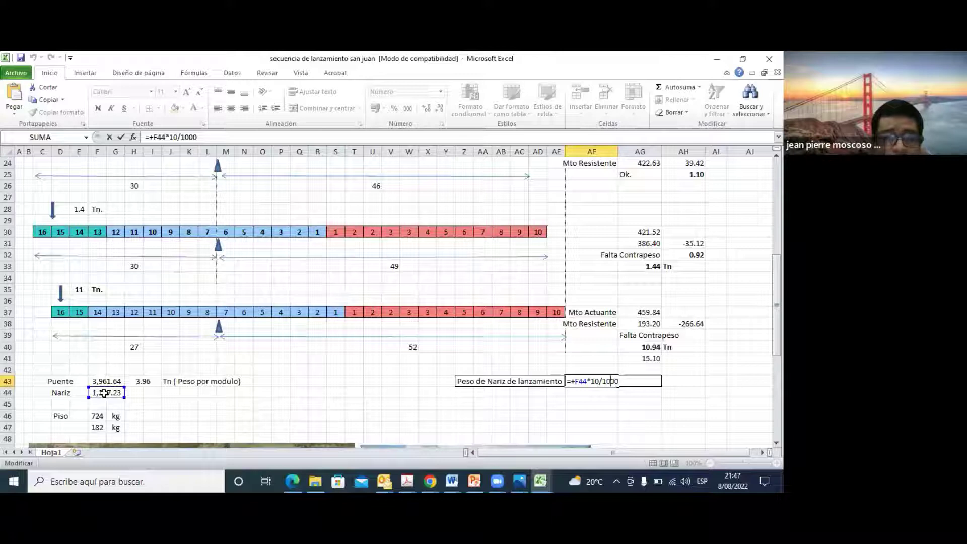
key("ctrl+Return")
Check the Nariz, Puente and Piso weight inputs in F44, F43 and F46.
left_click(117, 392)
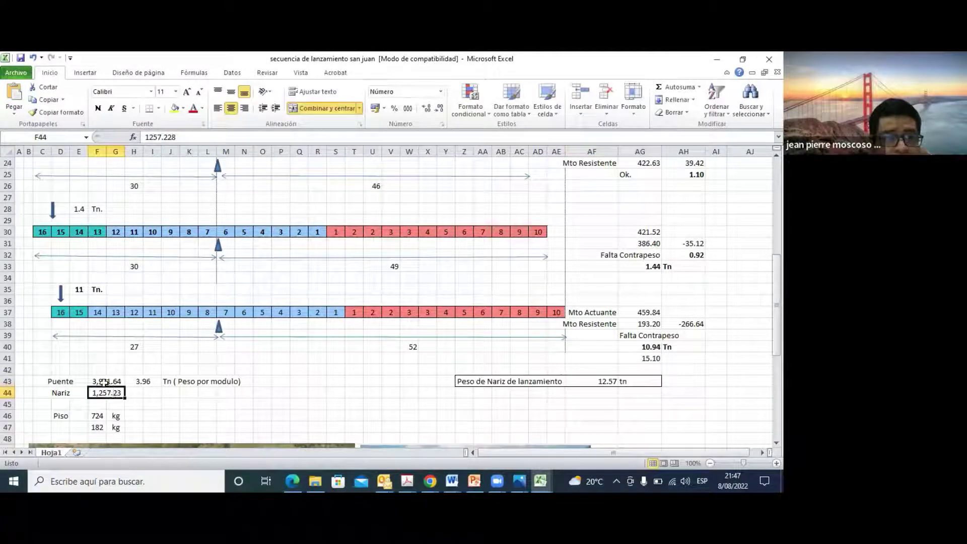
left_click(104, 381)
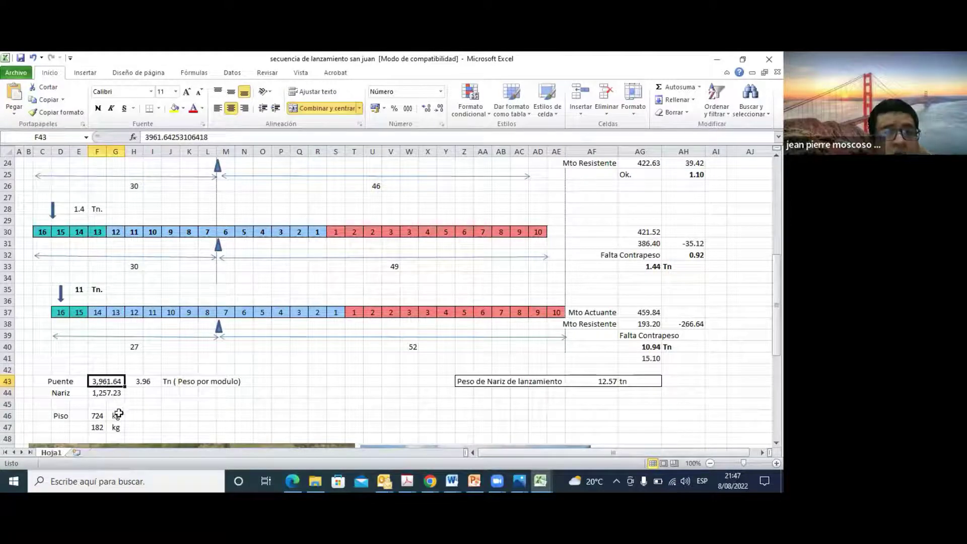
left_click(95, 417)
Close the San Juan launching workbook without saving and minimize the 0518HL93 workbook to return to the 1.MANUAL ACROW folder.
left_click_drag(749, 278, 769, 59)
left_click(769, 59)
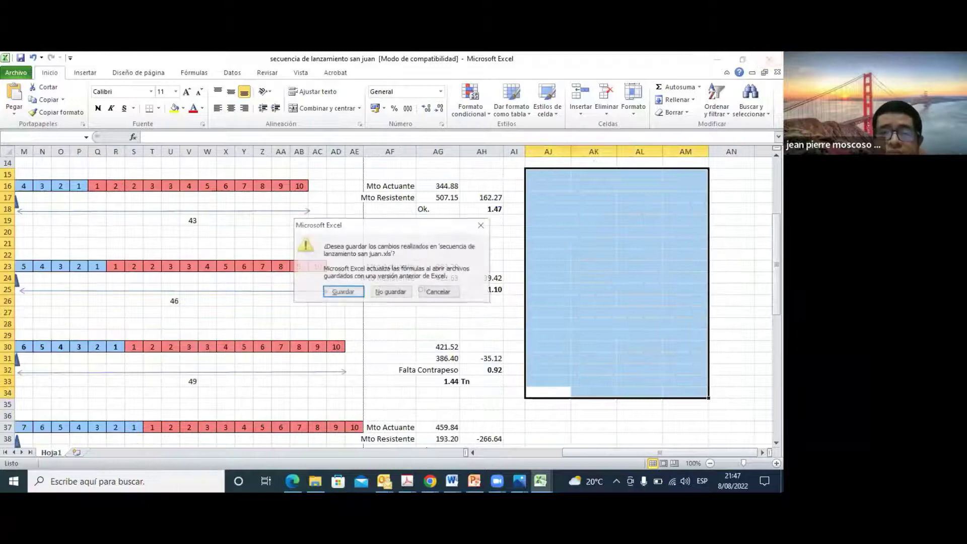
left_click(380, 290)
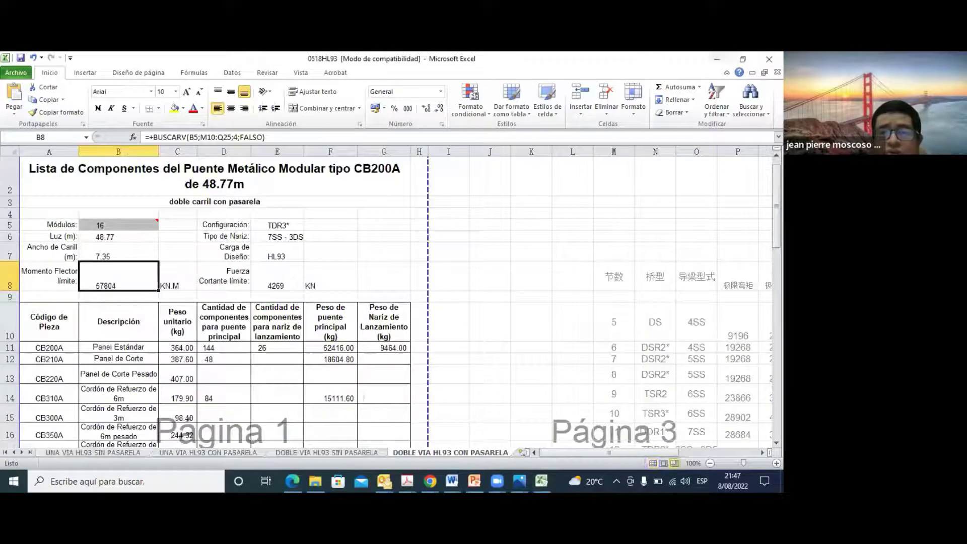
left_click(716, 59)
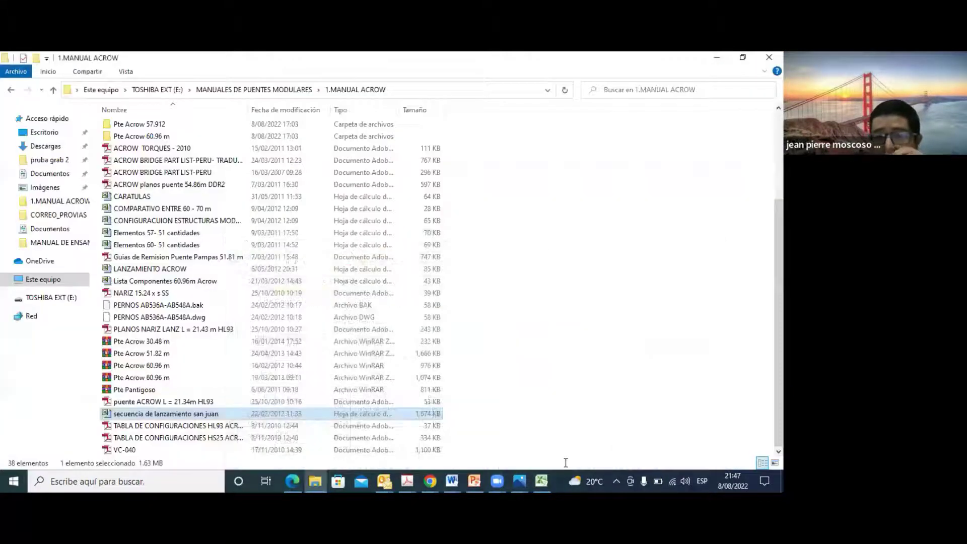
Switch to the PowerPoint presentation, start the slide show from slide 30 and advance to the following slide.
left_click(474, 481)
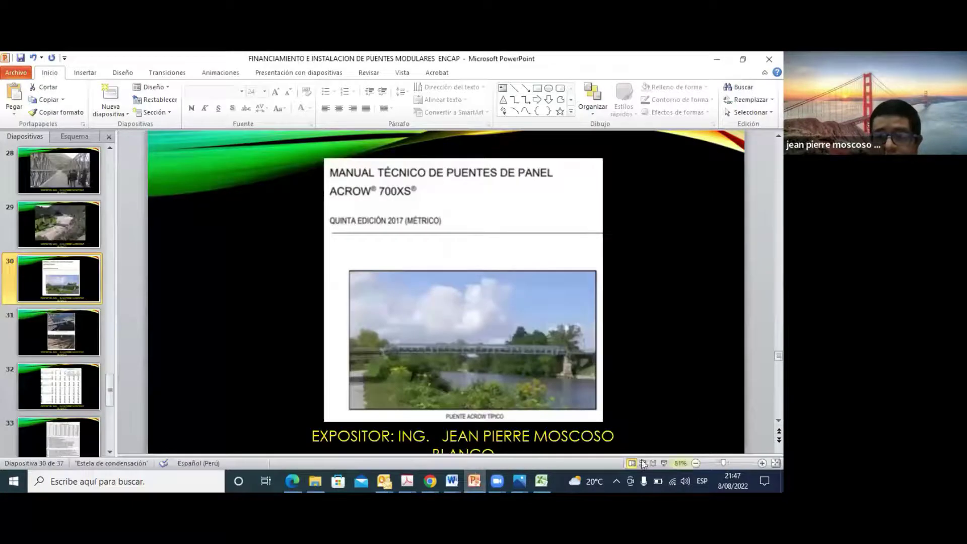
left_click(663, 464)
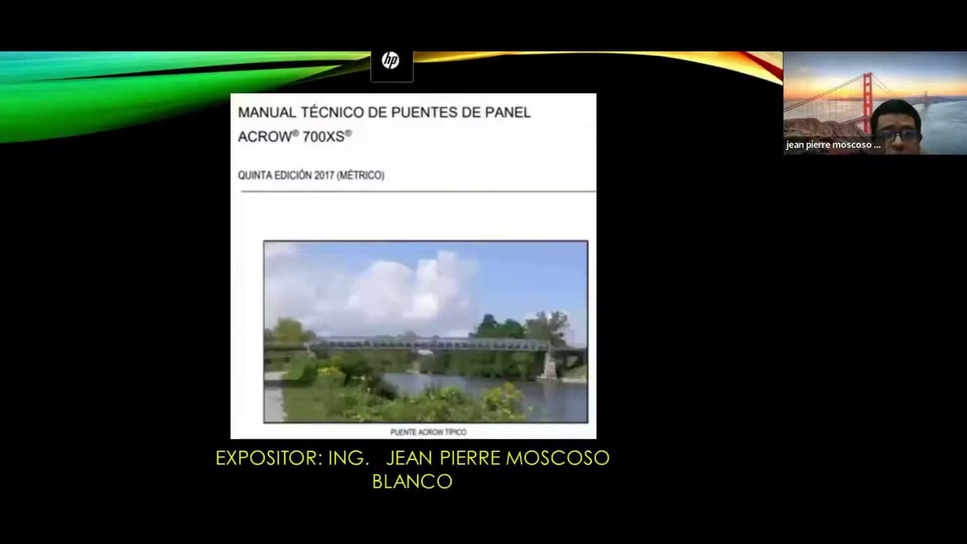
key("Right")
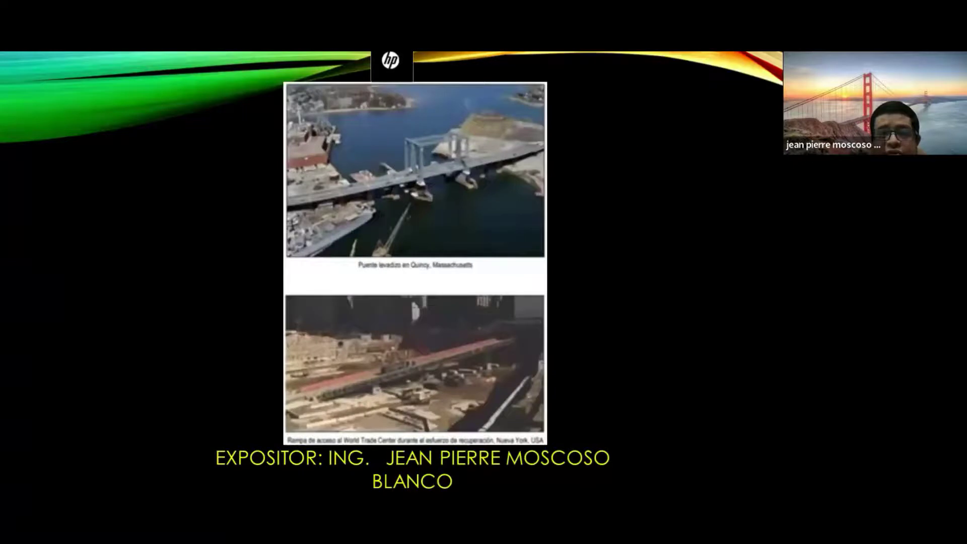